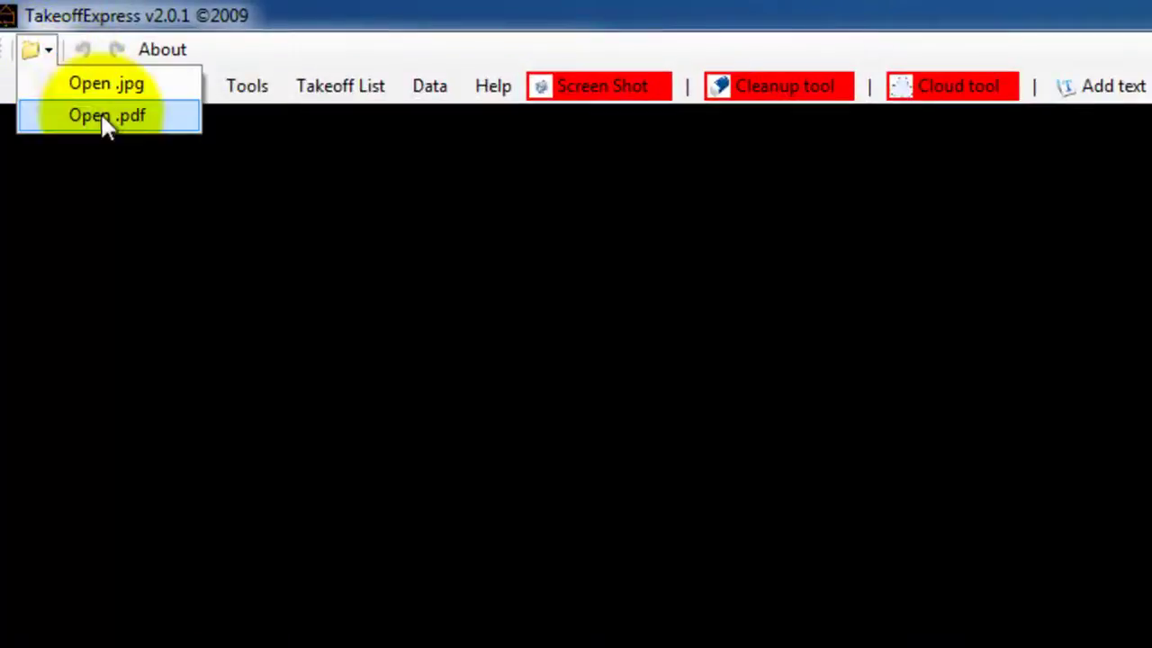
Open the 6-page doyle floor-plan PDF from the work folder.
click(106, 117)
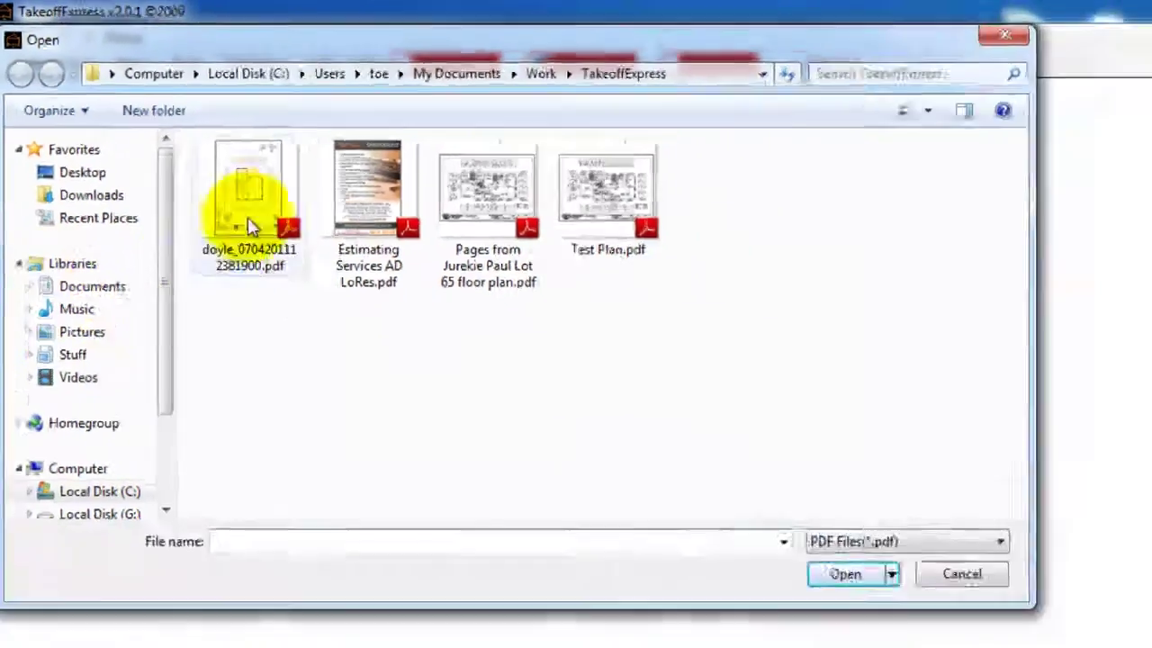
double_click(250, 225)
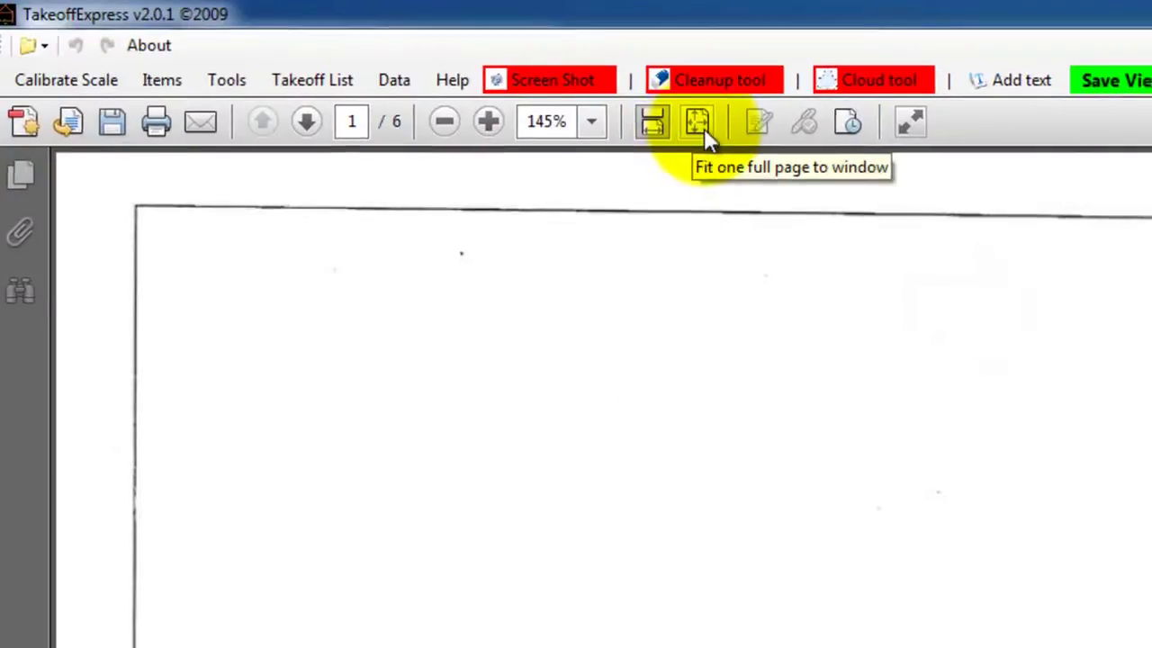
Fit page 1 to the window and rotate it three quarter turns so it reads upright.
click(701, 126)
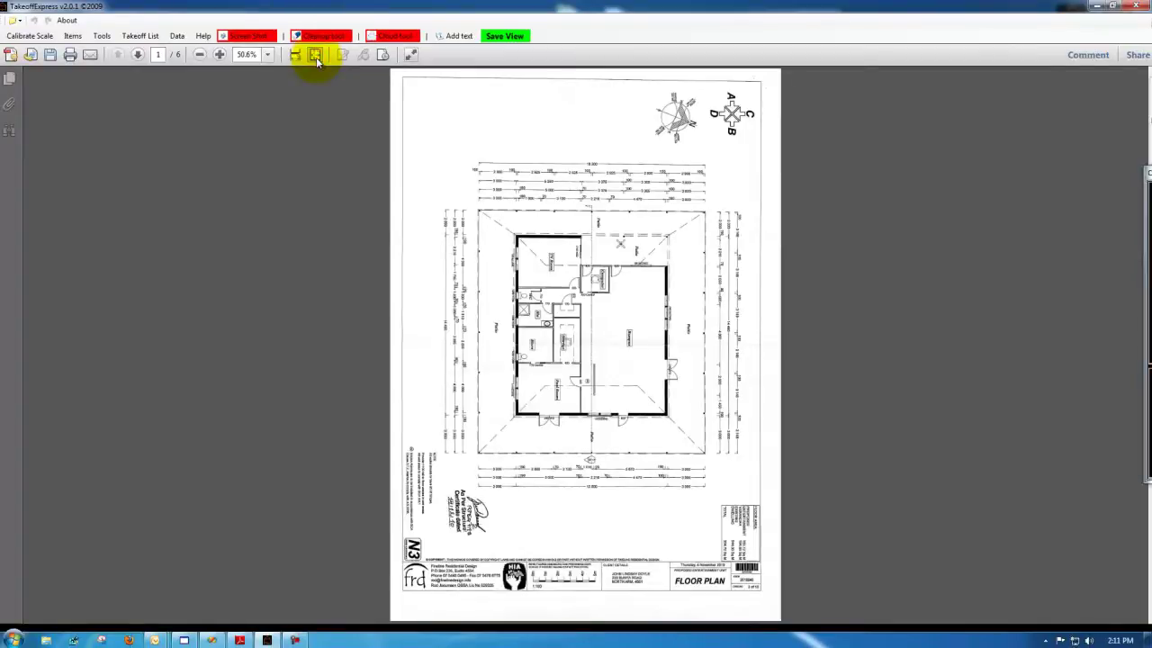
click(316, 58)
click(316, 58)
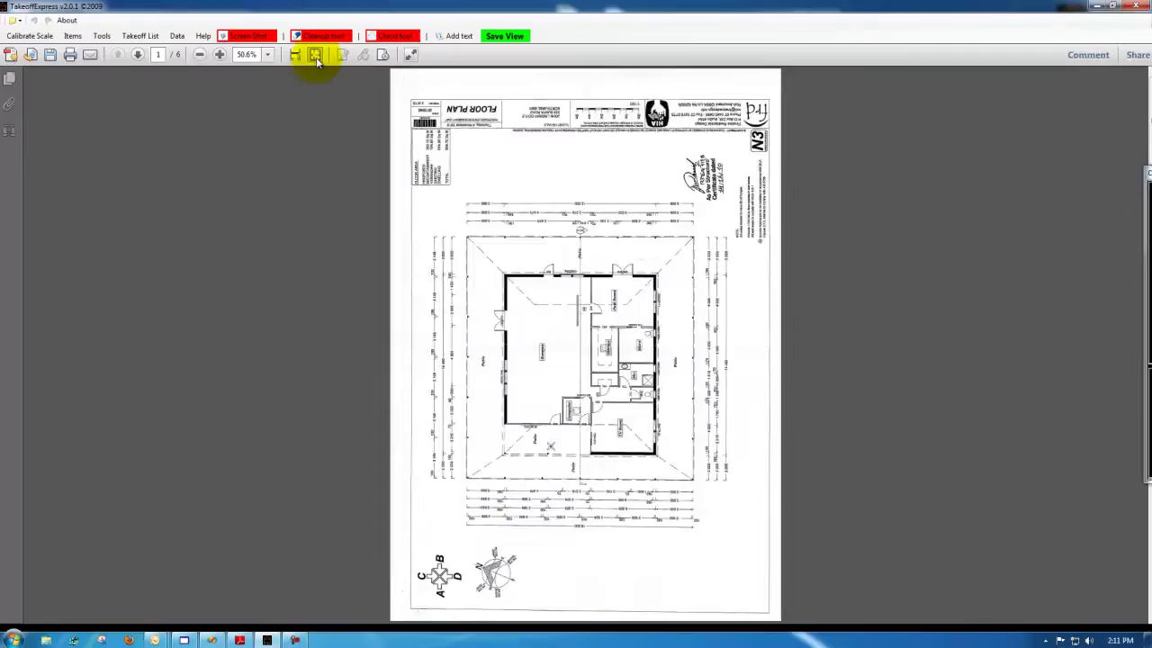
click(316, 57)
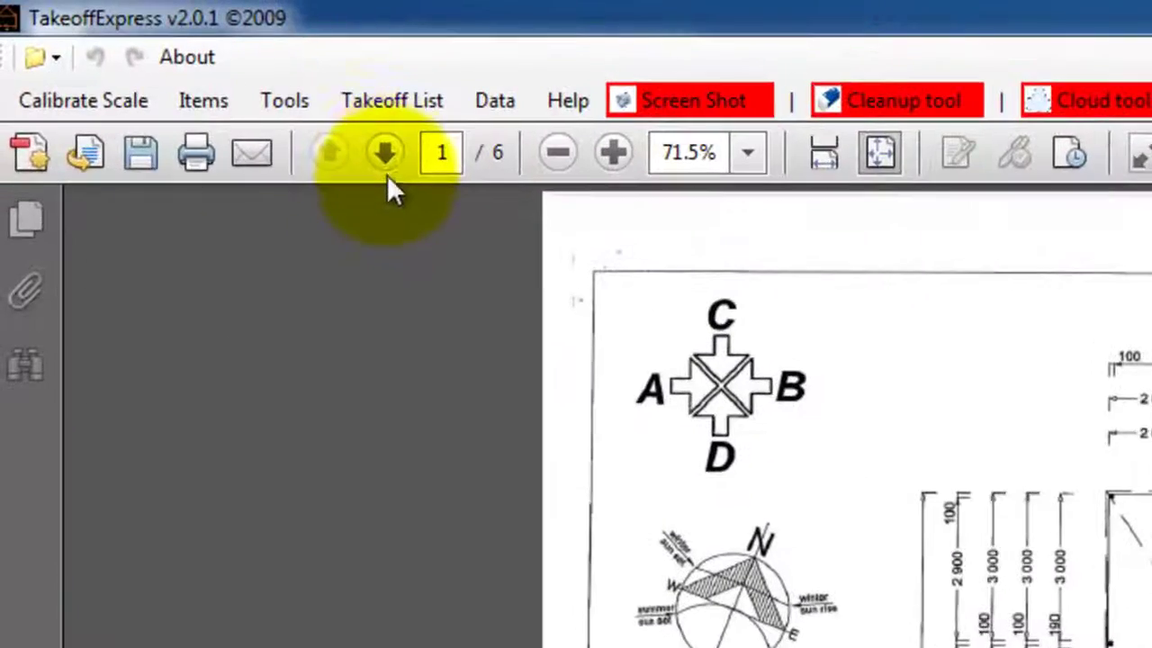
Move to page 2, the elevations sheet, and centre the Elevation D (South) drawing.
click(385, 155)
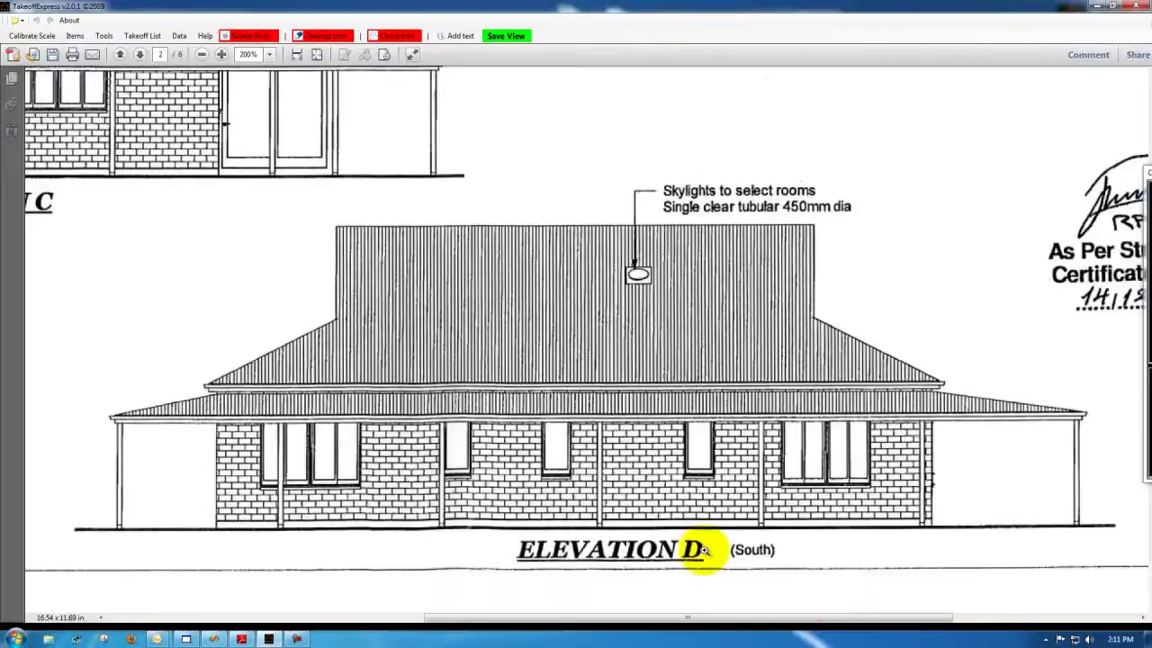
scroll(697, 551, down, 5)
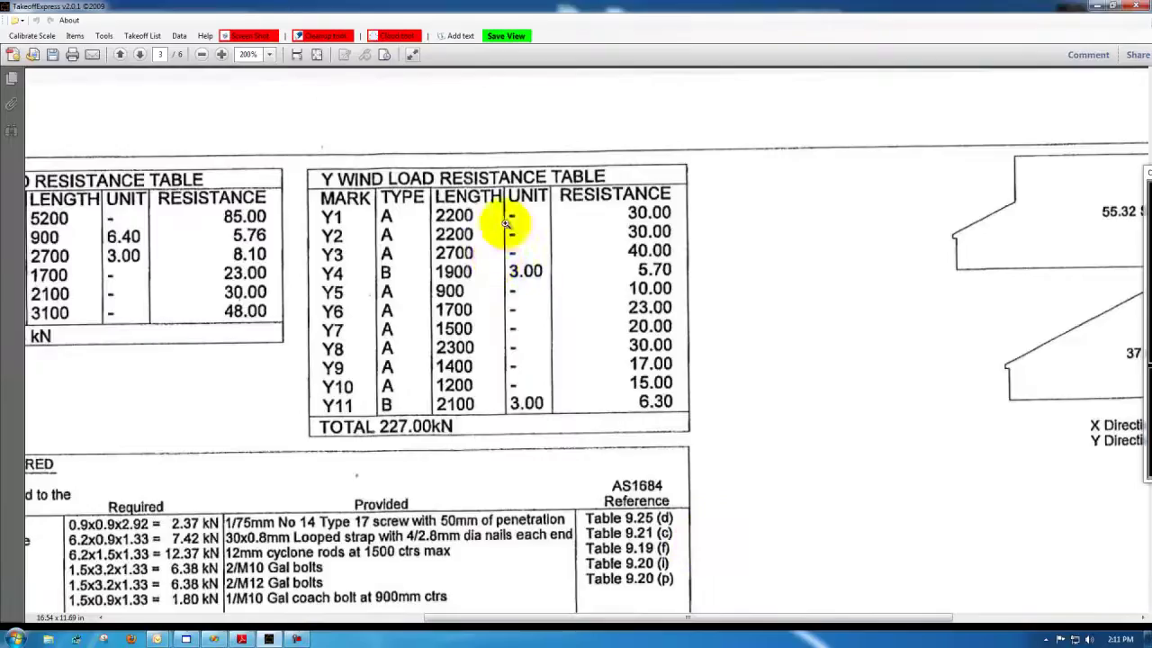
scroll(505, 286, up, 5)
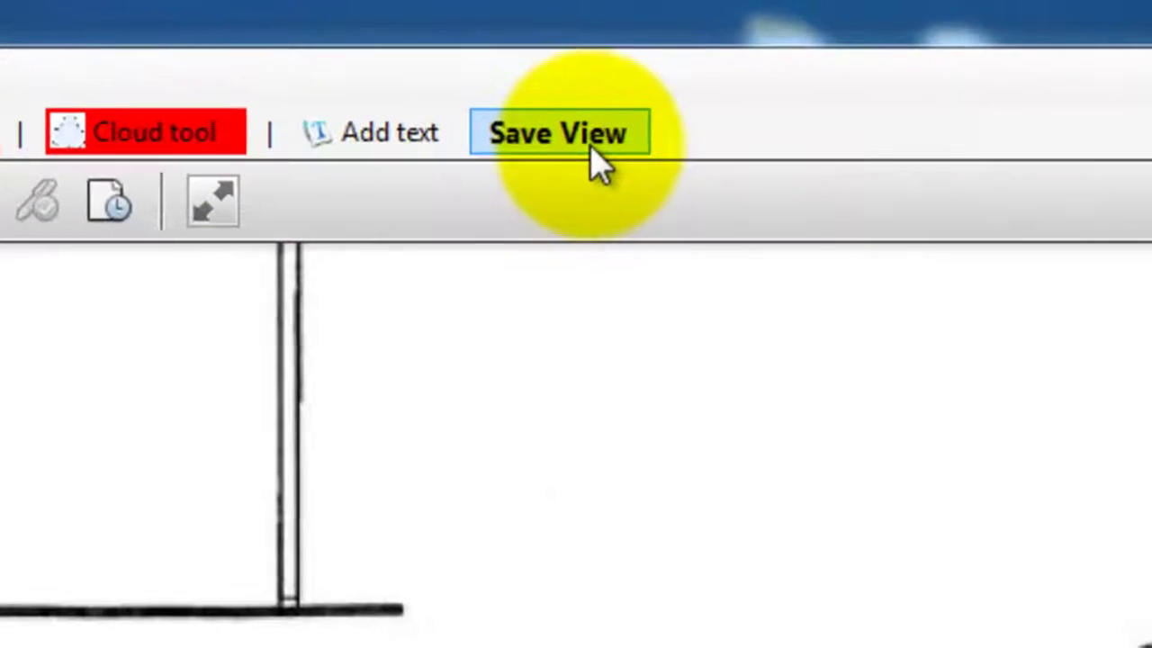
Save the Elevation D view as test.jpg, overwriting the existing file.
click(515, 40)
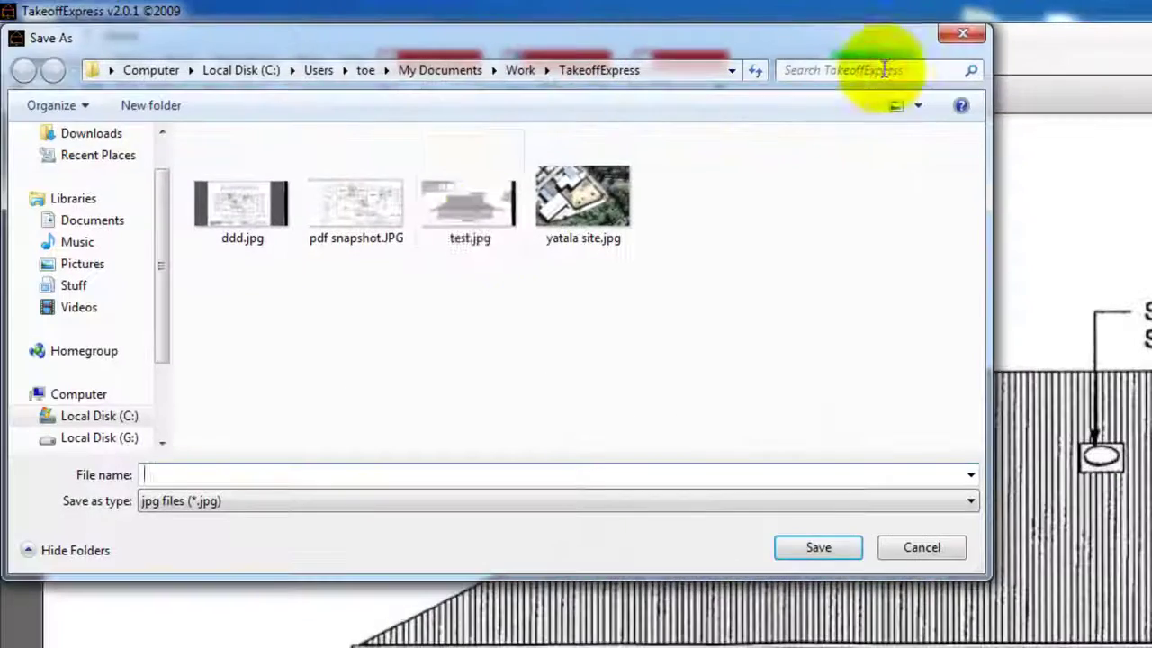
click(469, 212)
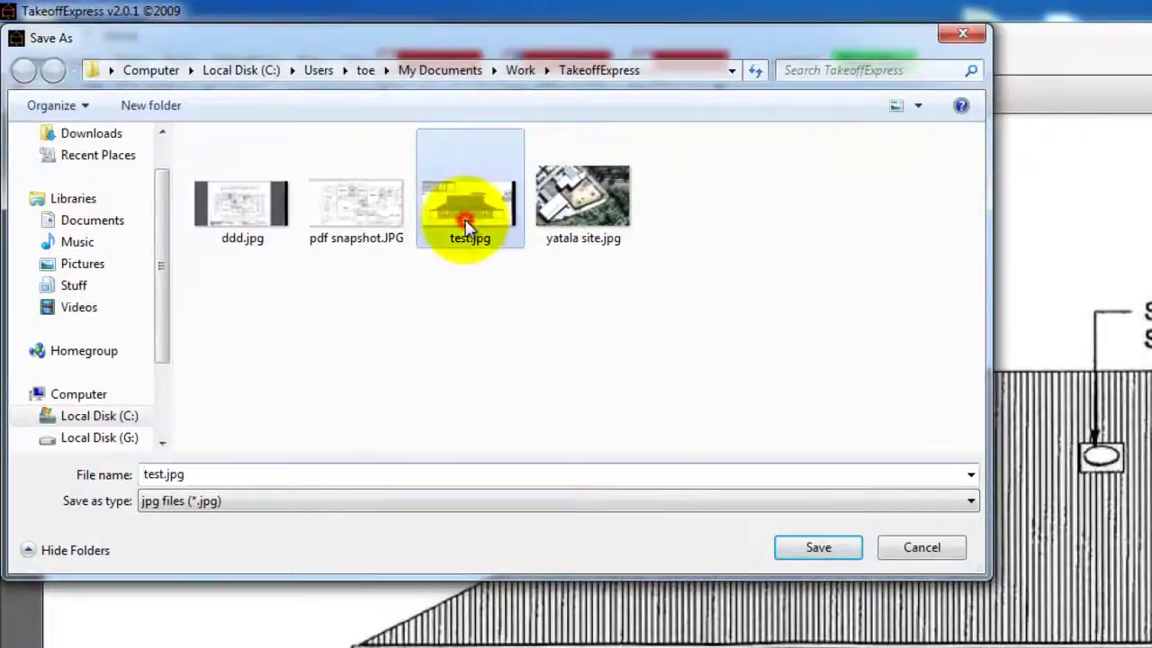
click(817, 549)
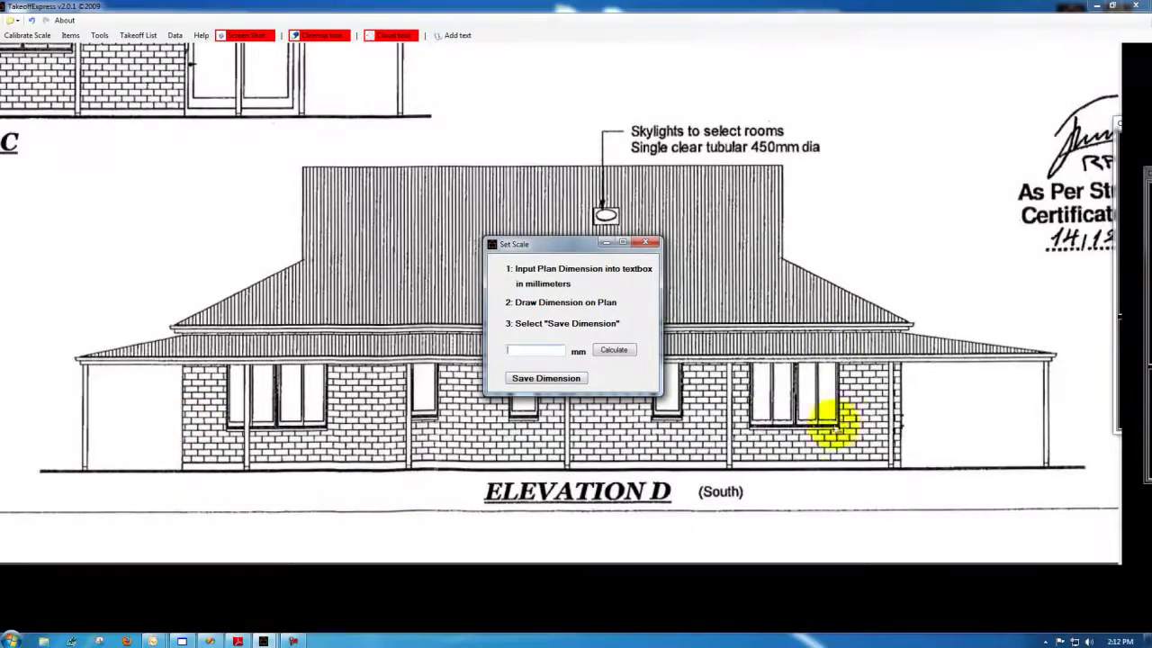
Zoom into the floor plan's bottom dimension lines to confirm the 14490 mm wall length.
click(238, 642)
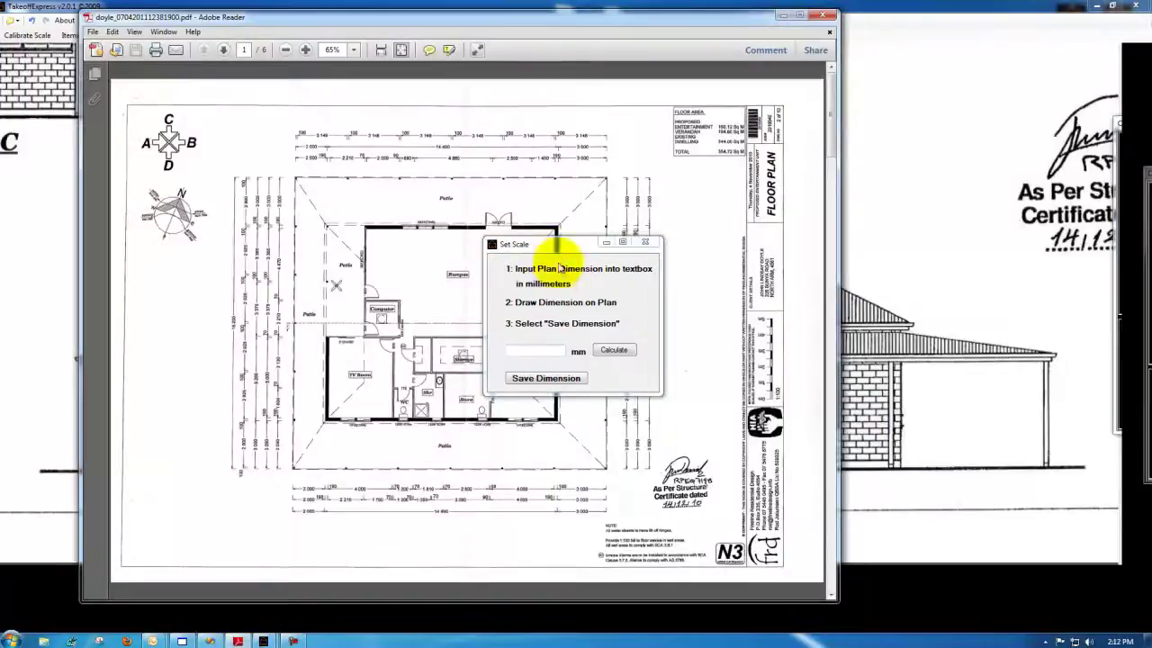
right_click(514, 296)
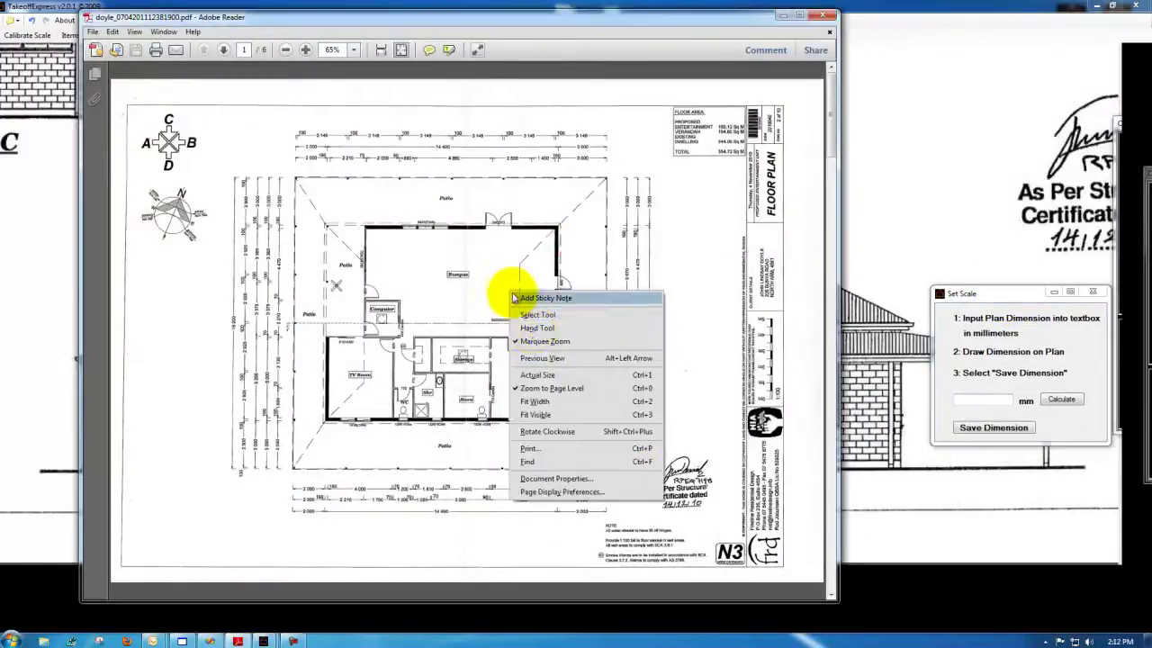
click(537, 341)
drag(263, 382, 623, 529)
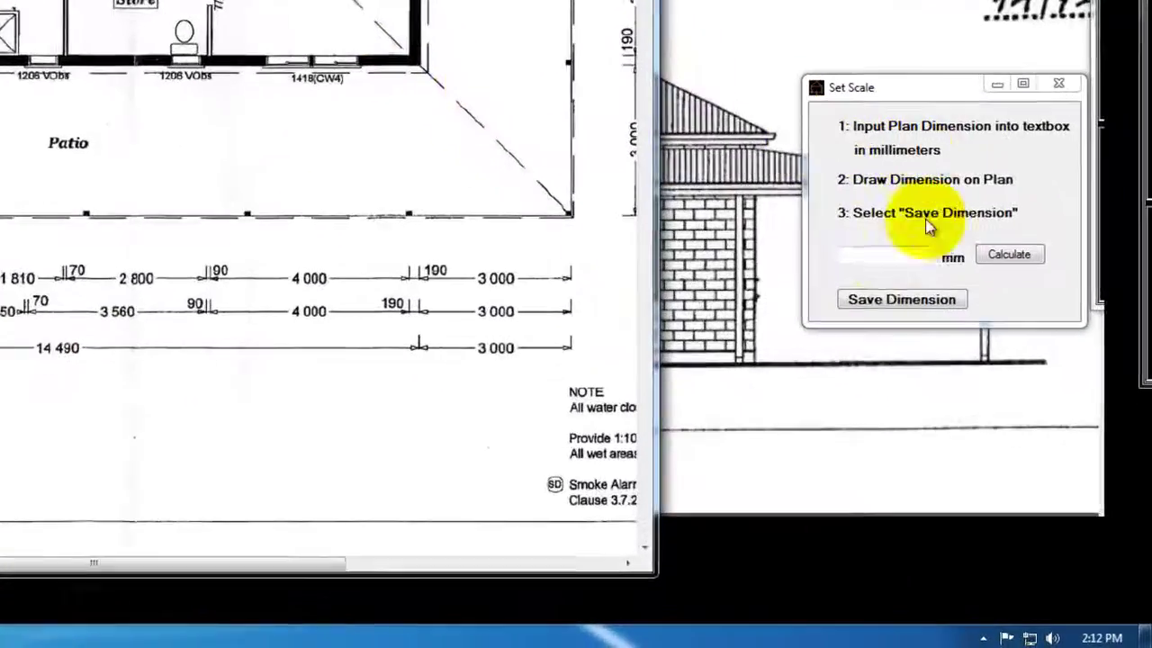
Enter 14490 mm as the scale and draw the matching line across the full Elevation D wall.
click(882, 251)
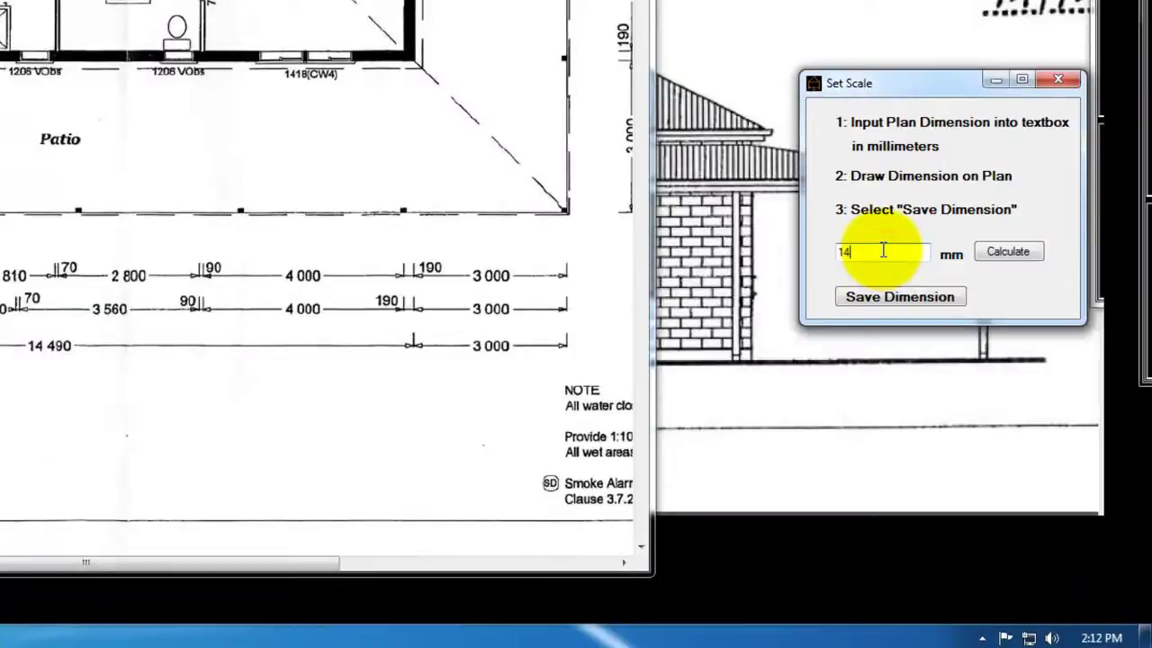
text(14490)
click(776, 19)
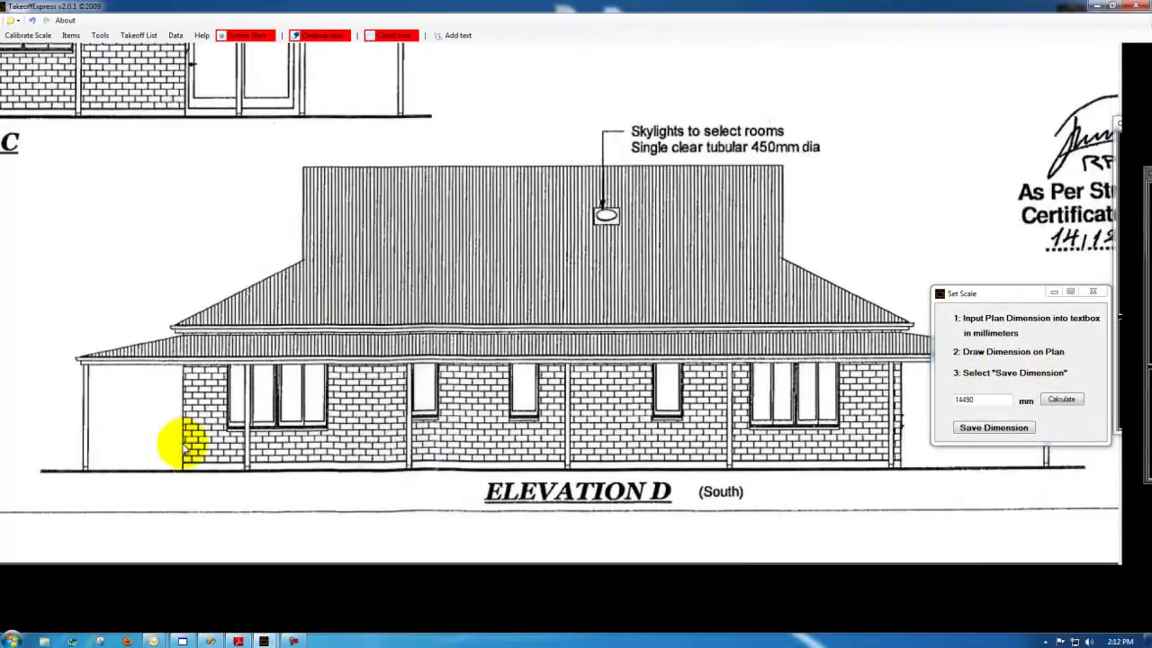
drag(185, 444, 903, 447)
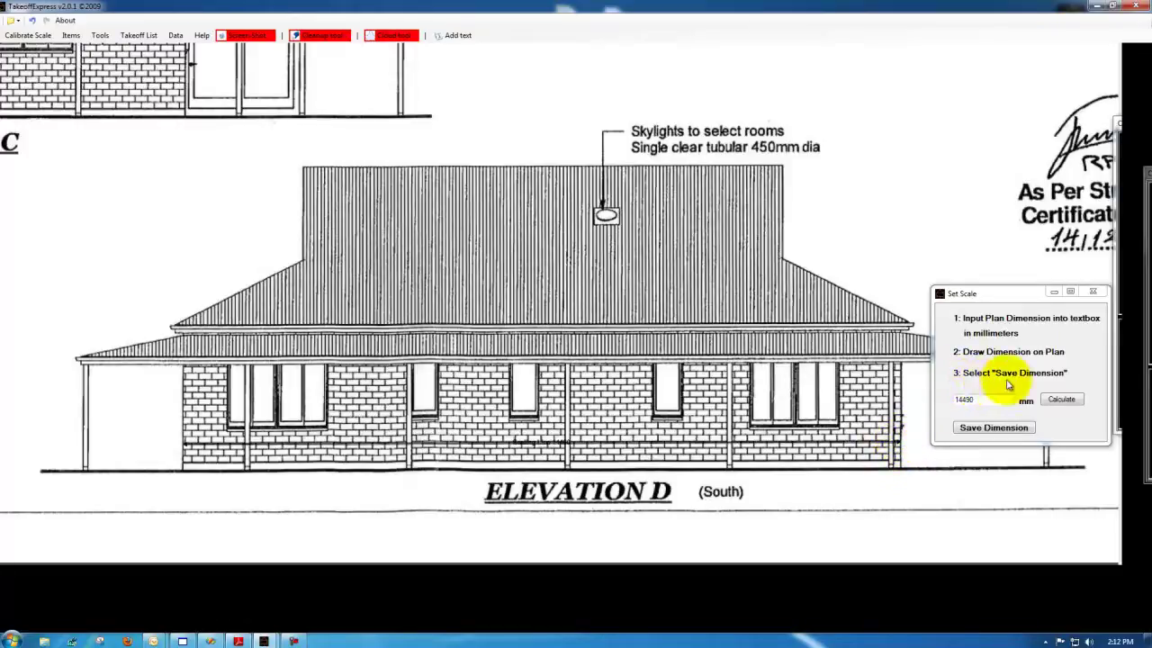
Save the 14490 scale dimension and start a square-metre polygon area item named Brick.
click(992, 427)
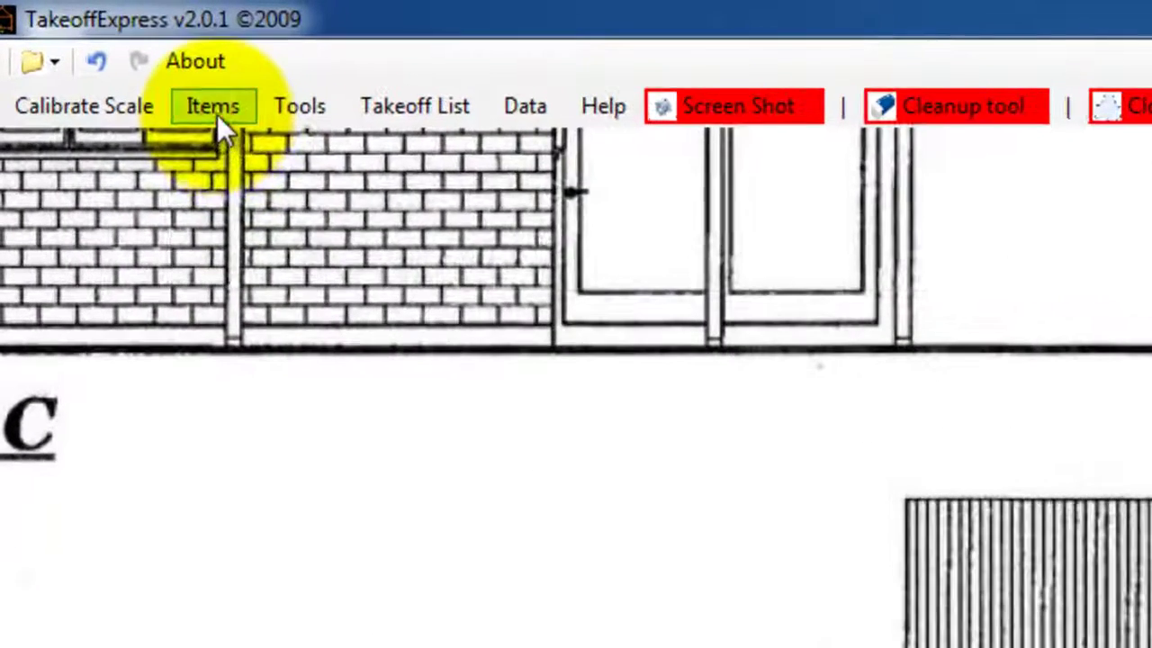
click(77, 40)
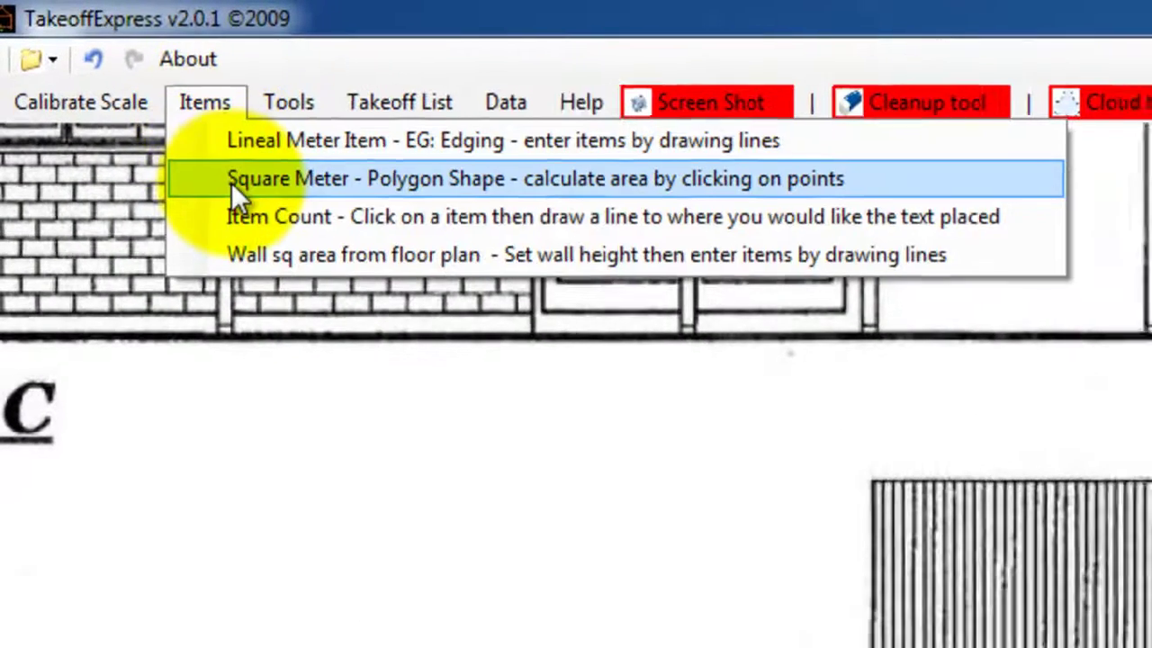
click(238, 186)
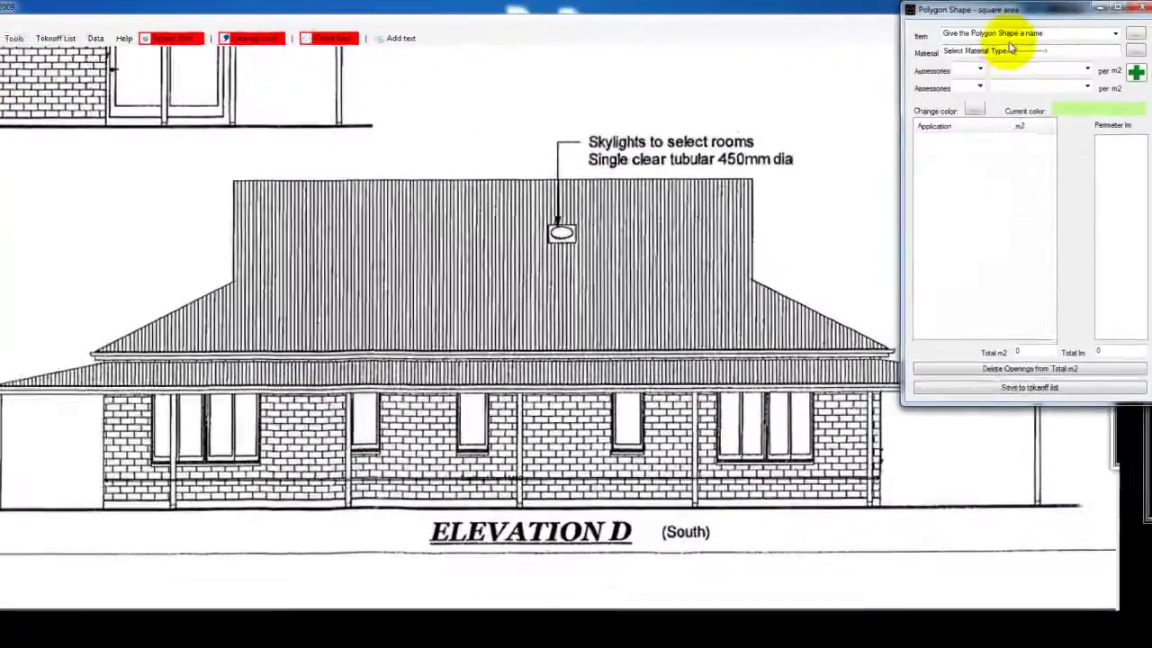
click(1020, 32)
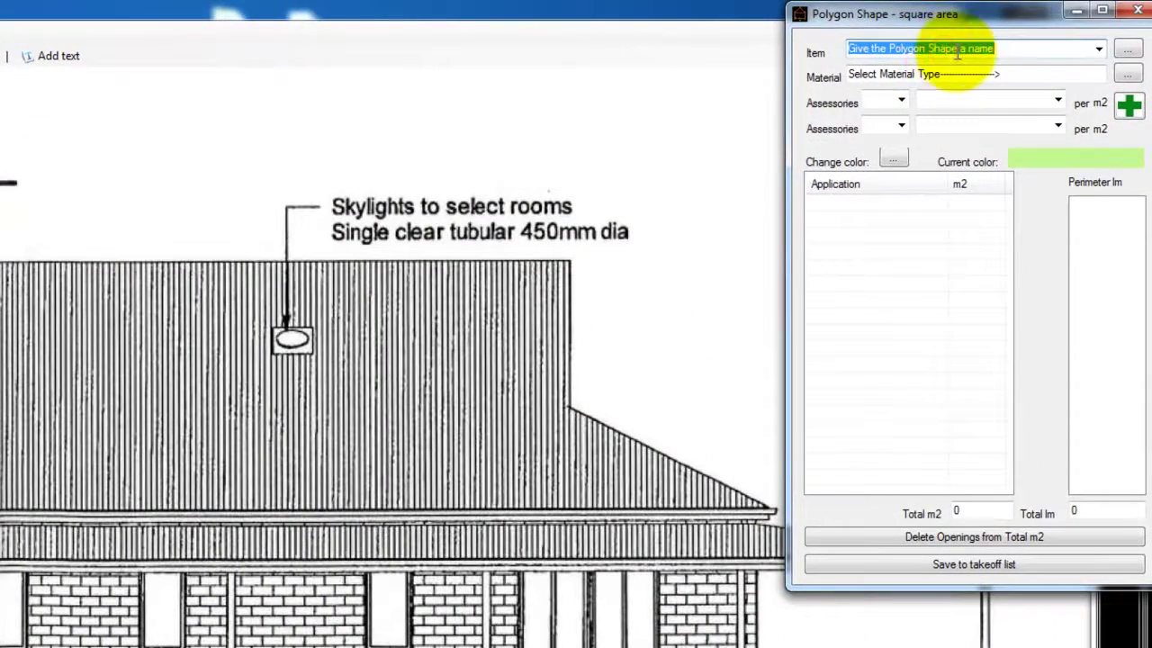
text(Brick)
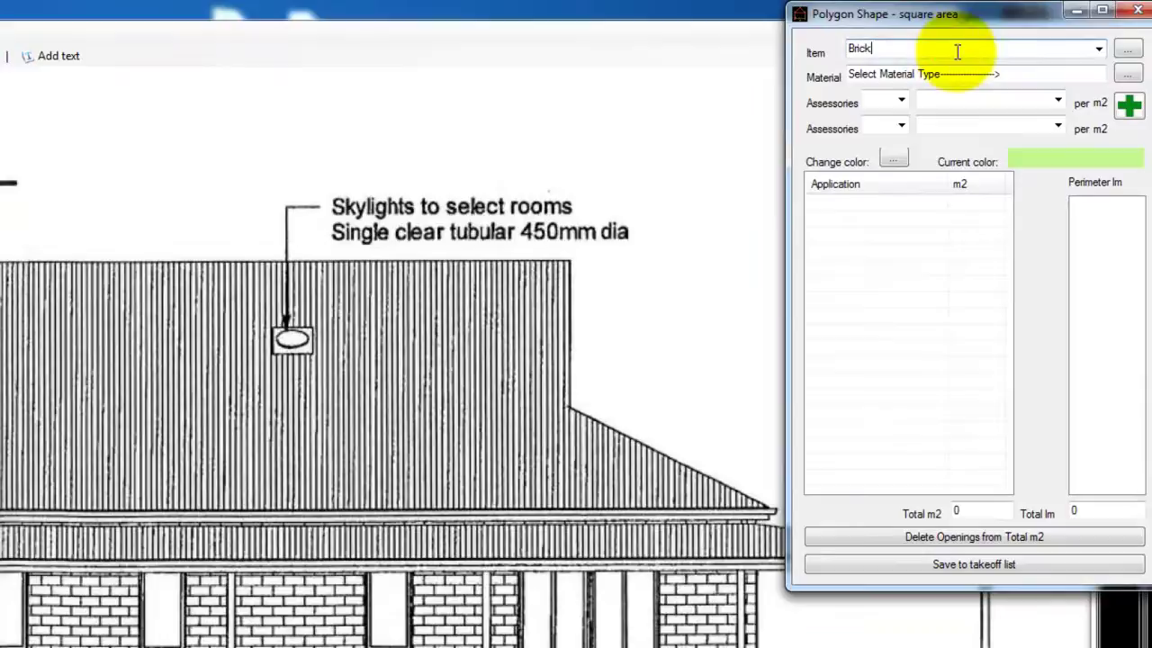
Set the Brick item's material to the 110x230x76 [49/m2] brick from the catalogue.
click(1129, 73)
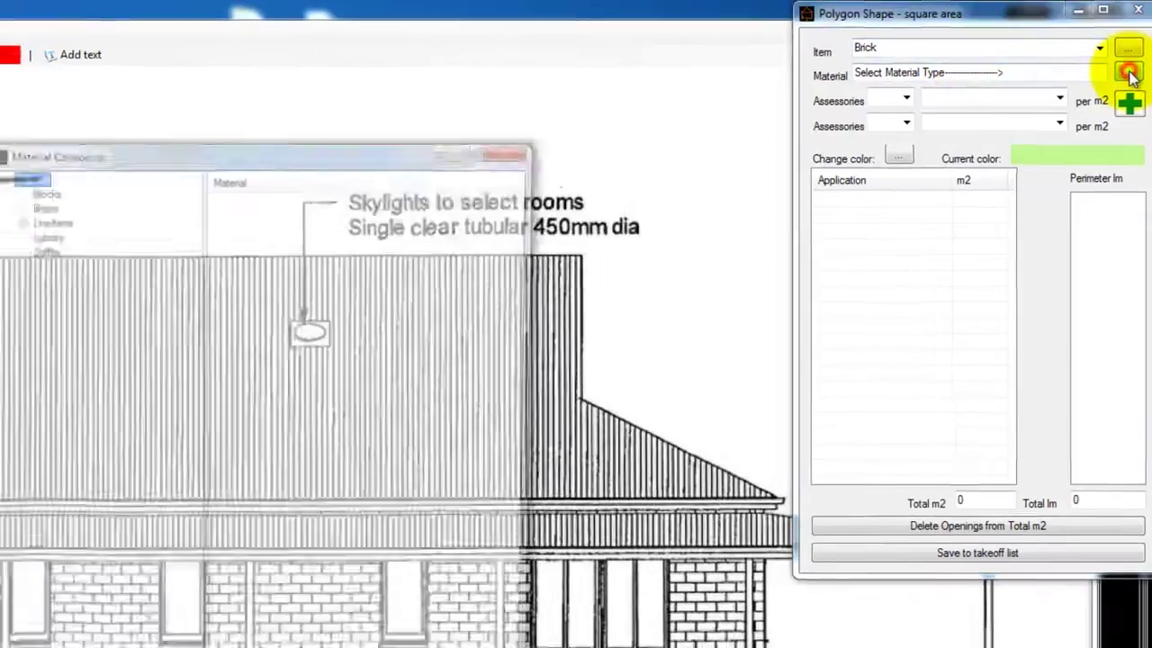
click(25, 208)
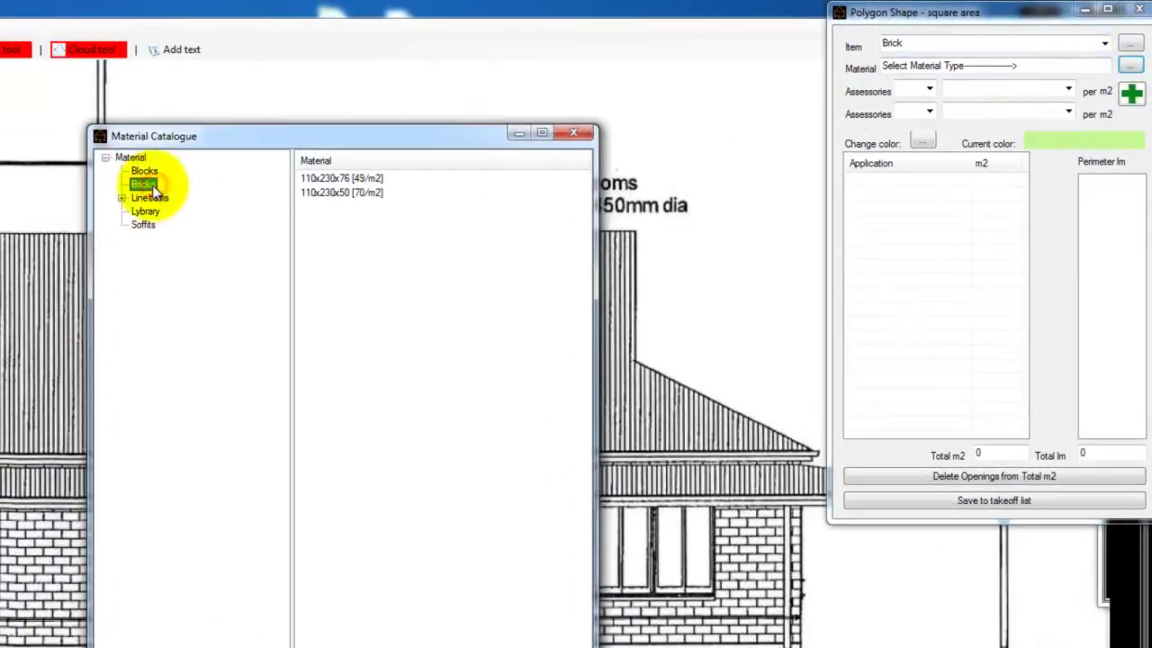
click(338, 180)
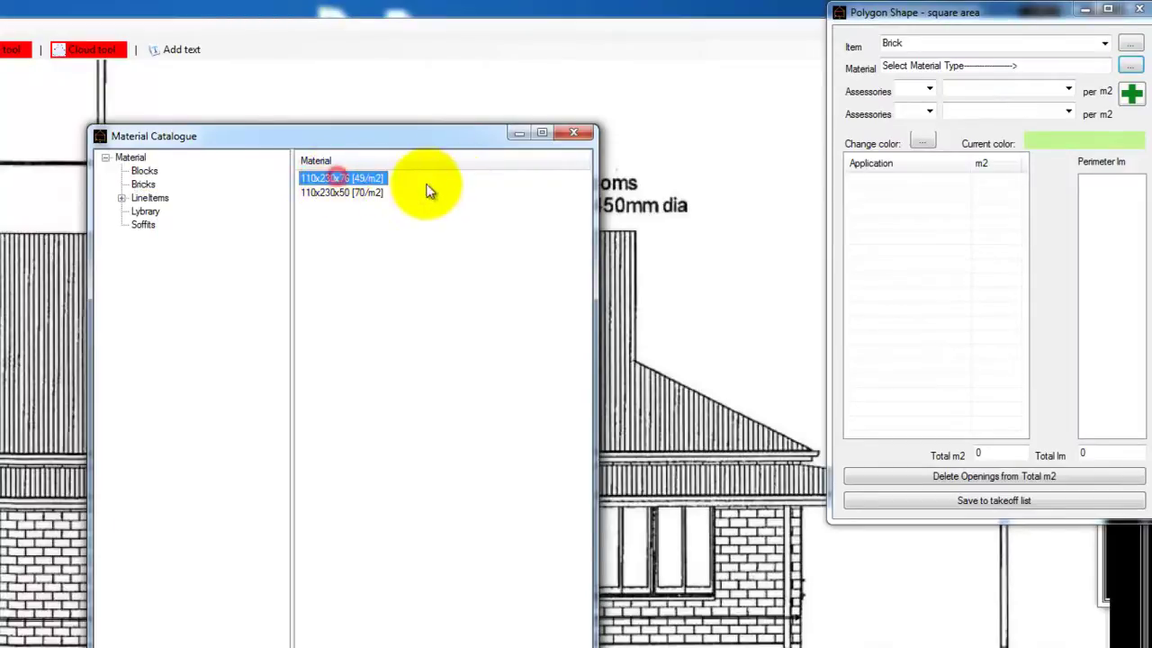
double_click(373, 183)
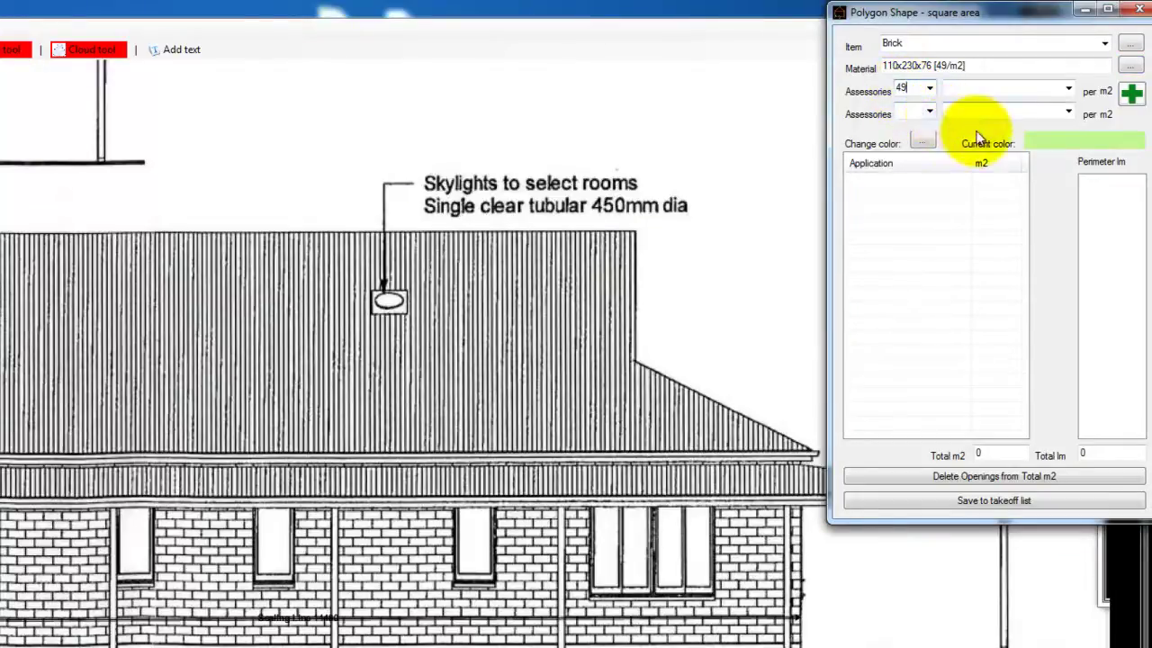
Add 110x230x76 [49/m2] as the item's accessory at 49 per m2.
click(1052, 87)
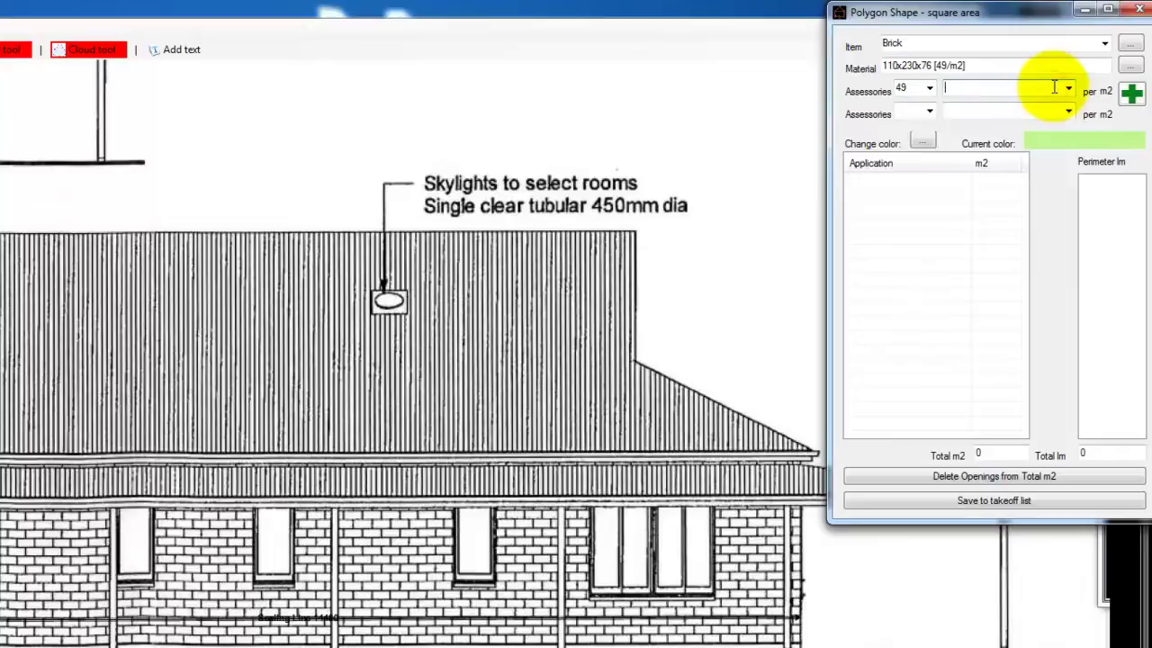
drag(993, 62, 875, 64)
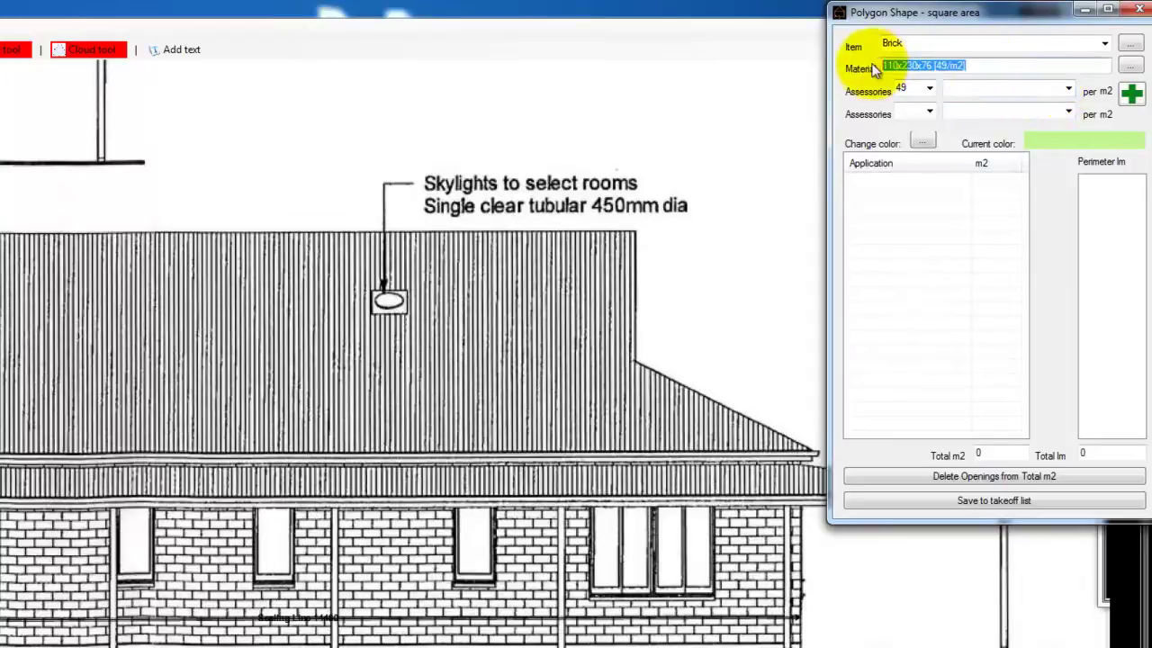
click(982, 88)
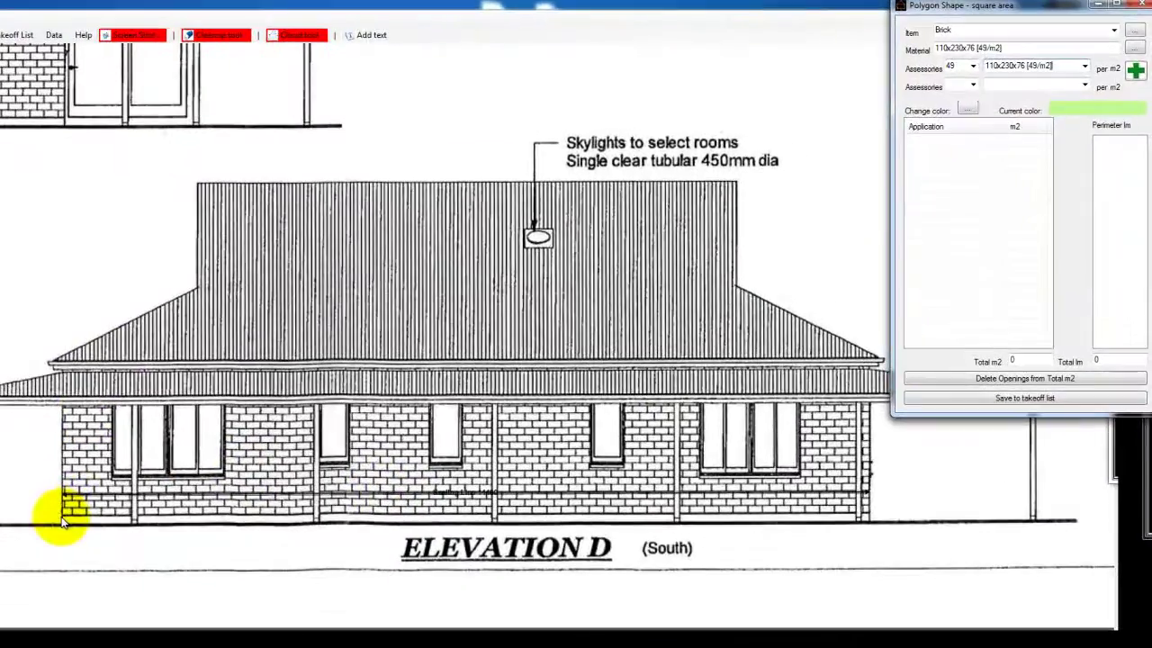
Trace the Elevation D wall outline from bottom-left, up to the eave, across to bottom-right and closed.
click(61, 518)
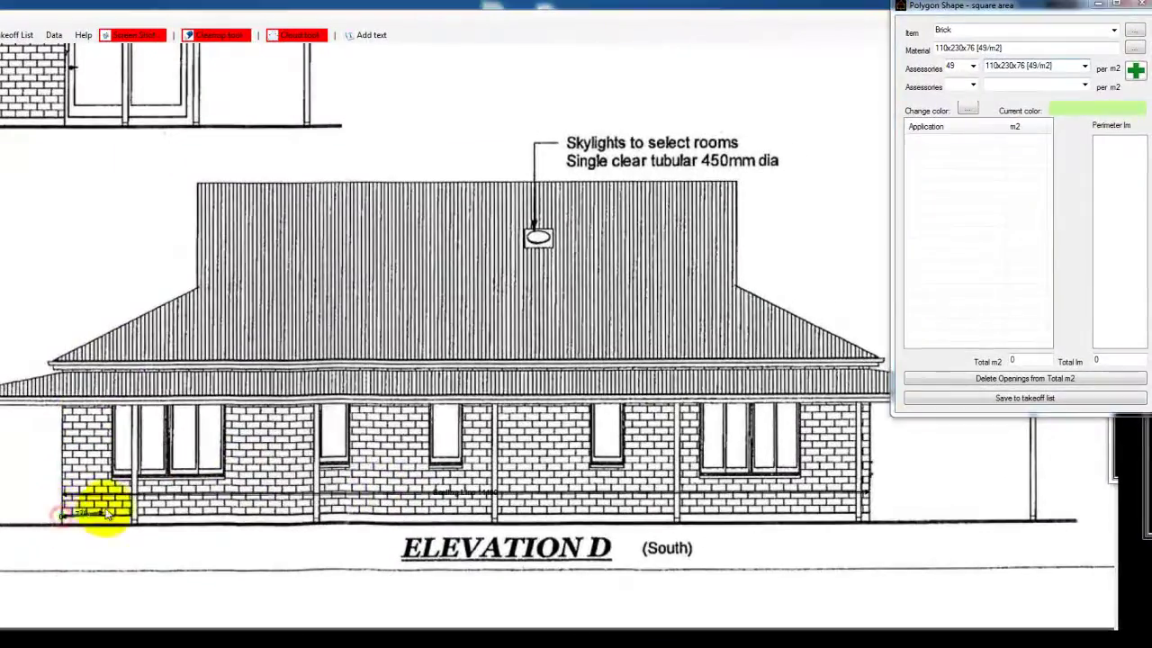
click(63, 365)
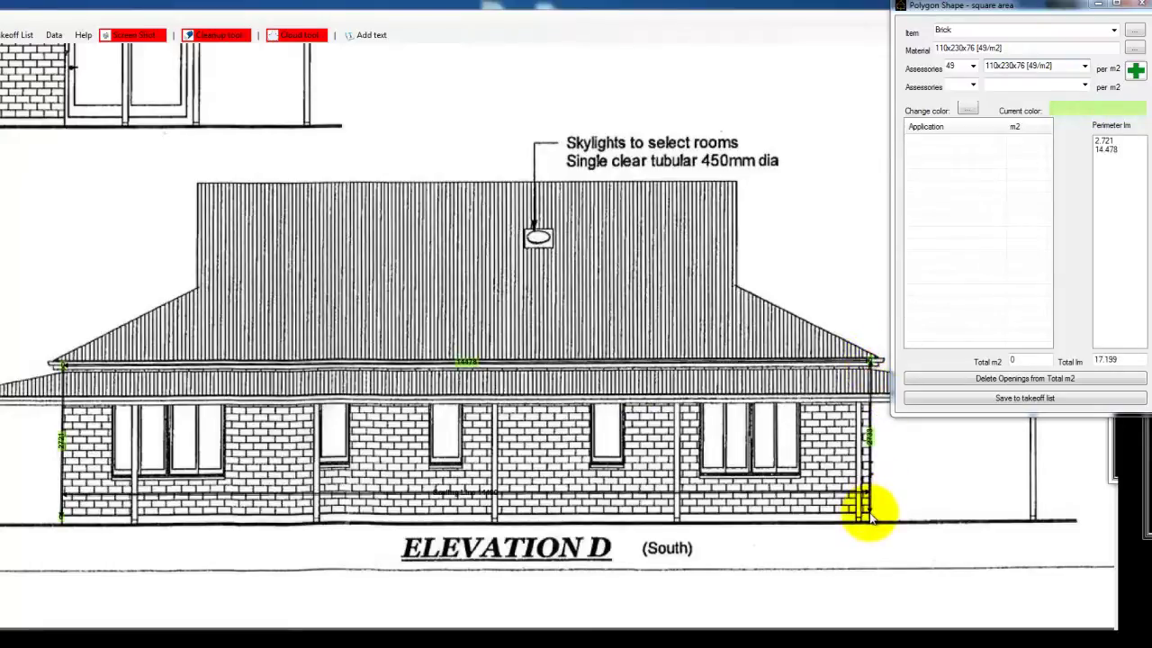
click(868, 515)
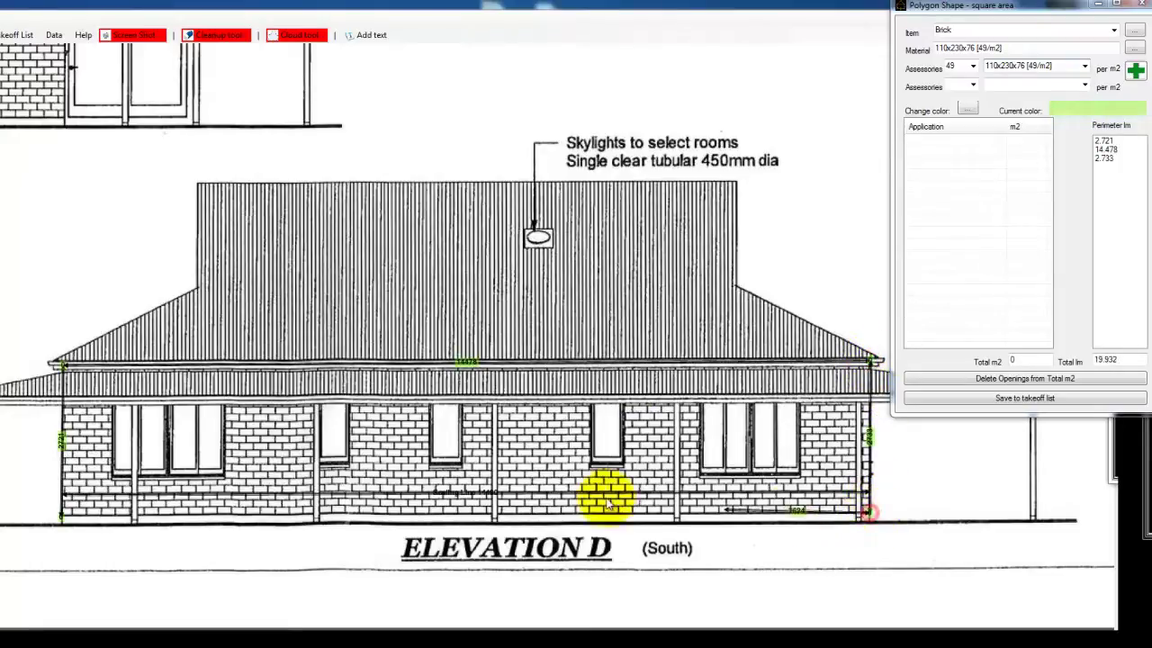
click(61, 517)
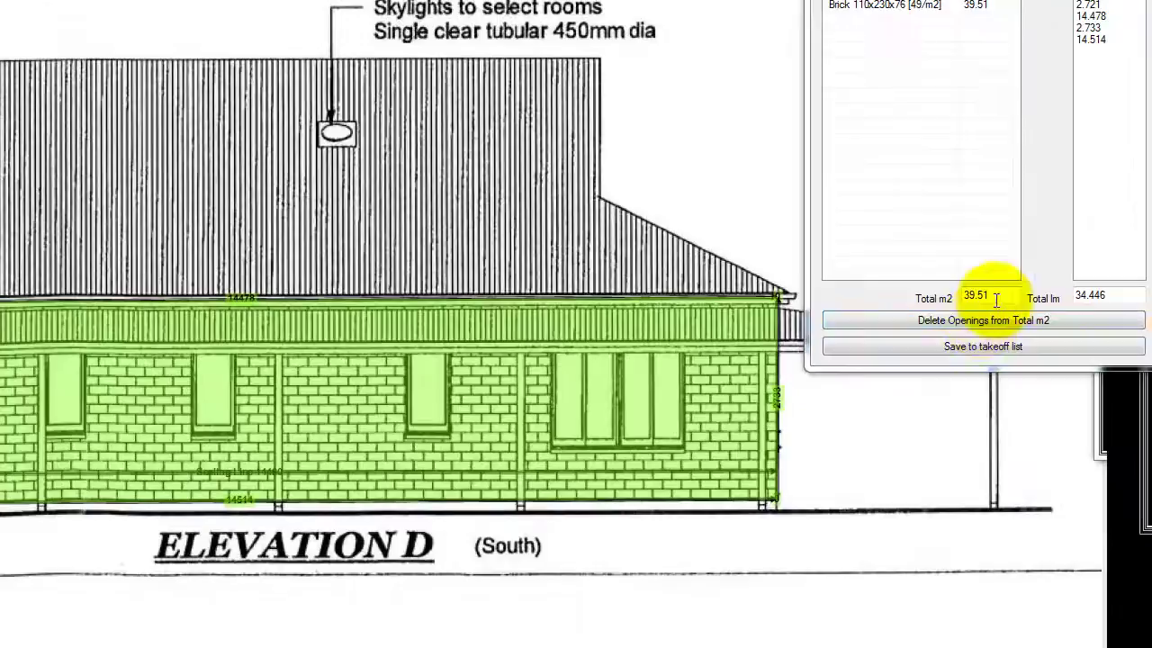
Check the polygon totals: 39.51 m2 wall area and 34.446 lm perimeter.
double_click(996, 300)
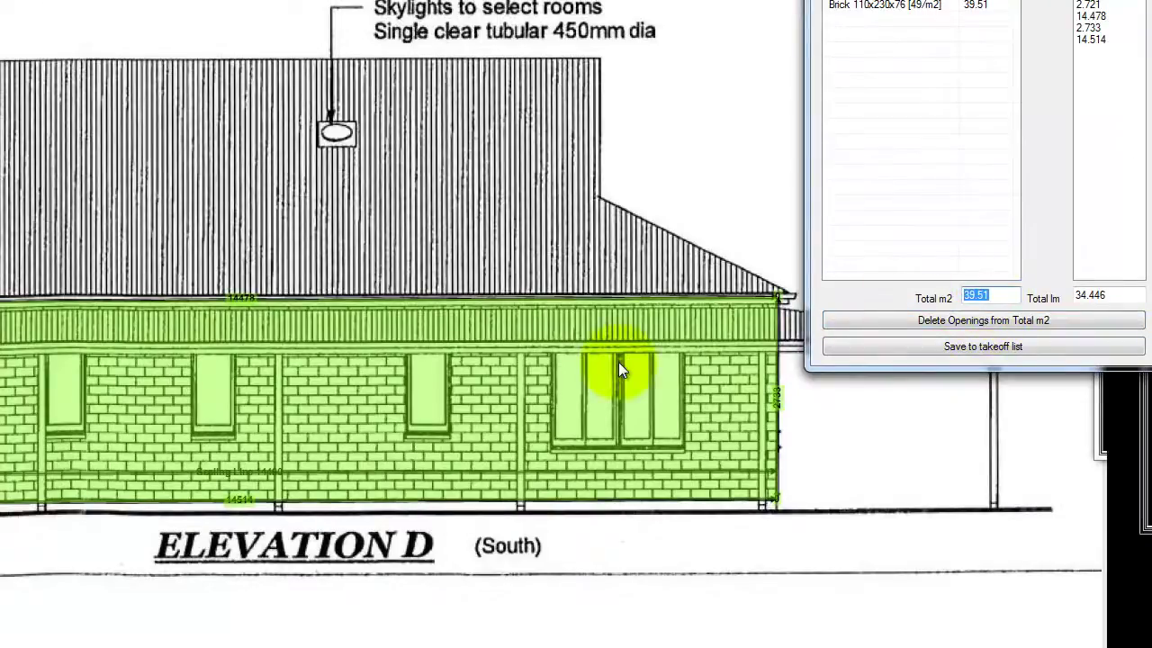
click(997, 12)
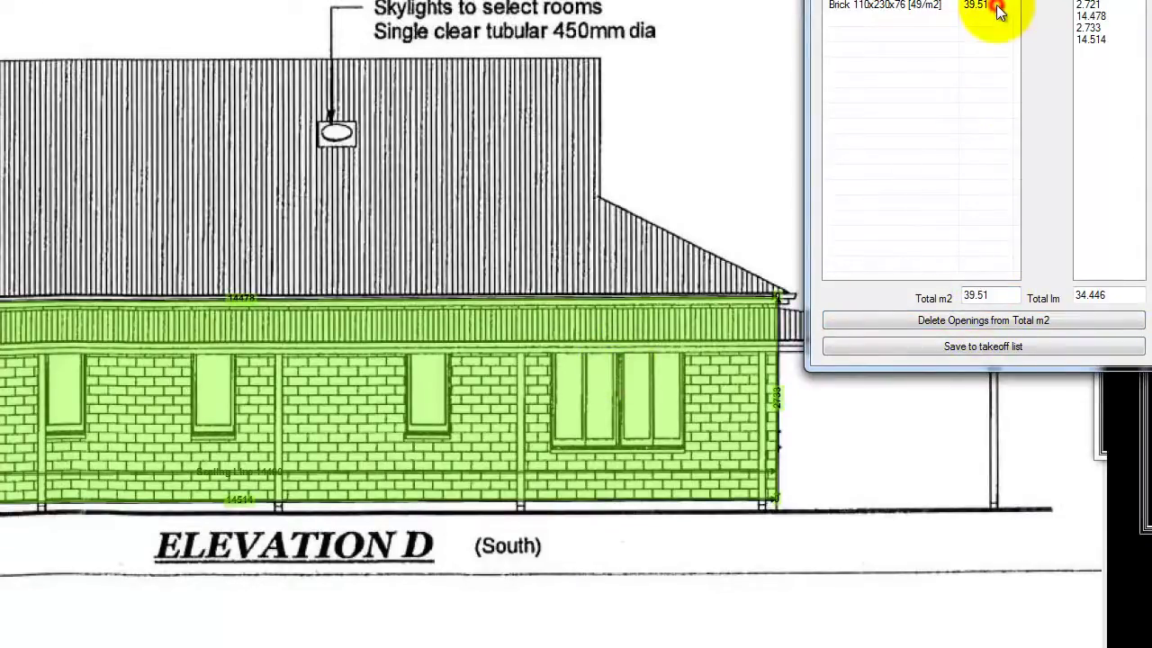
double_click(1093, 295)
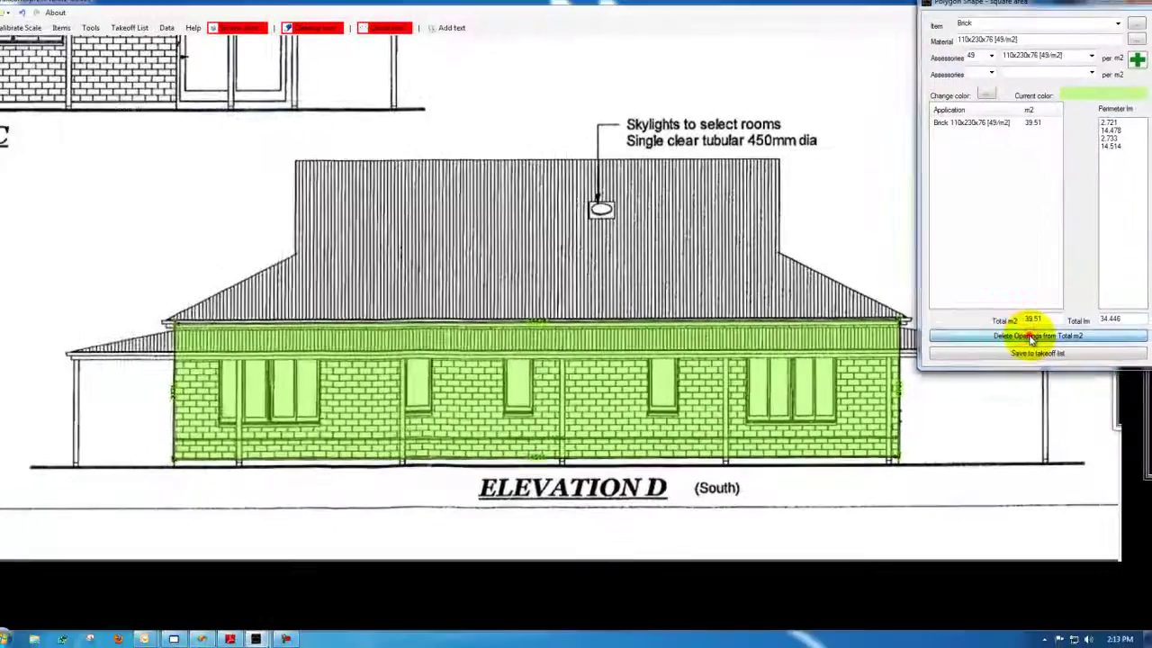
Open the doors and windows openings calculator and move it aside to reveal the plan.
click(1021, 332)
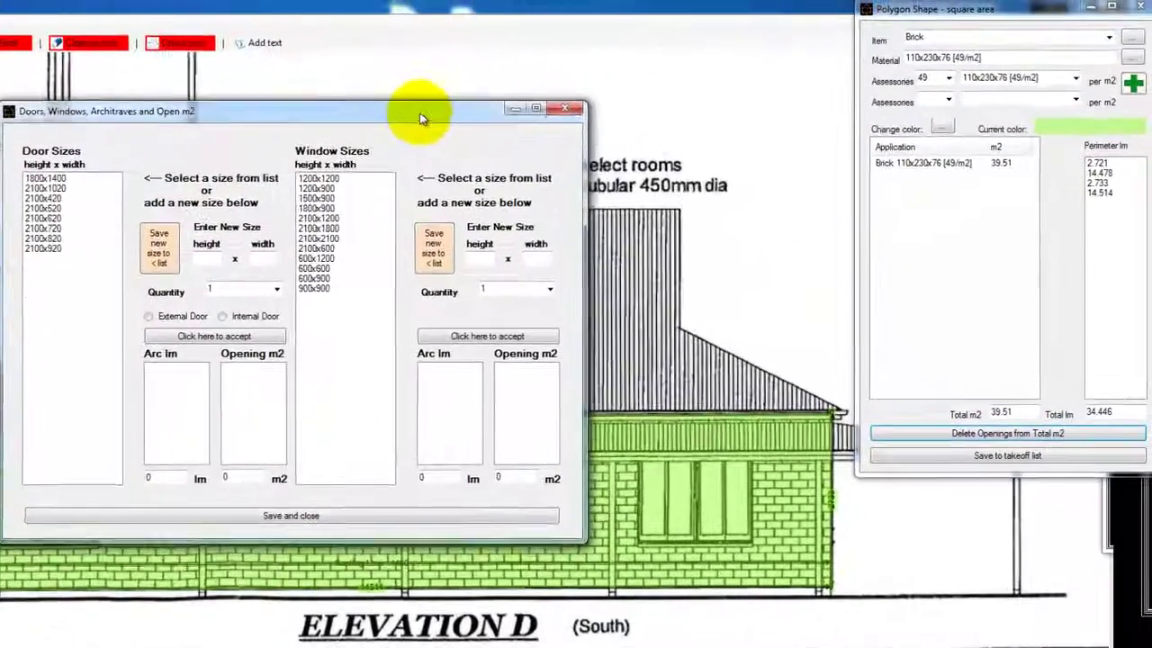
drag(493, 106, 642, 54)
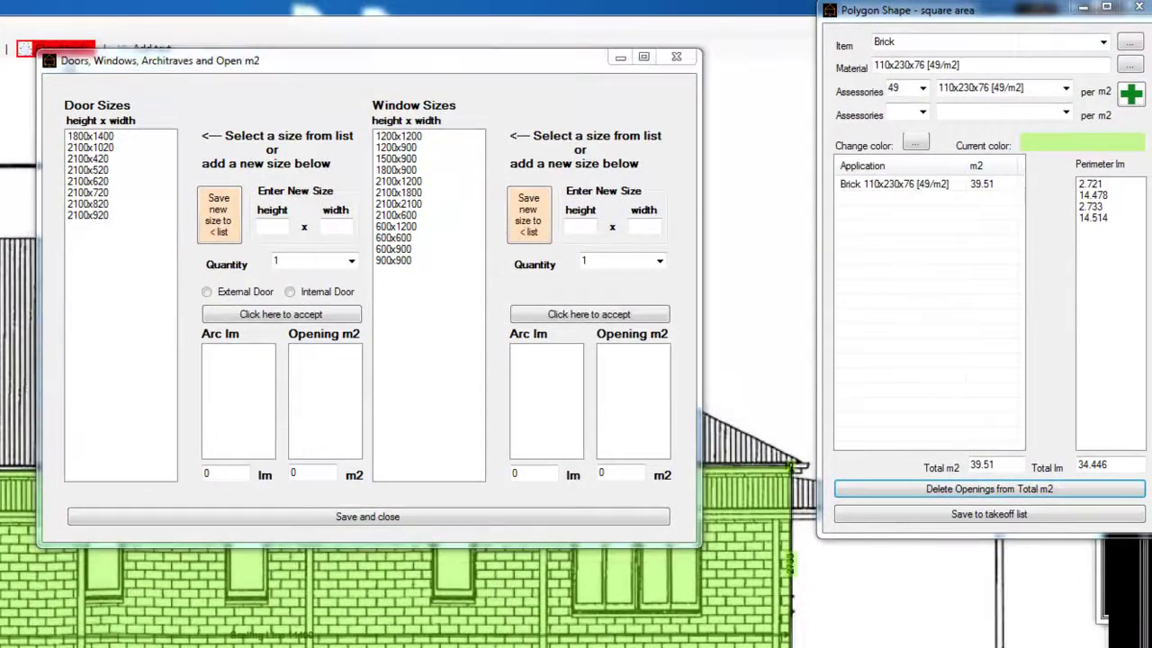
drag(259, 65, 56, 477)
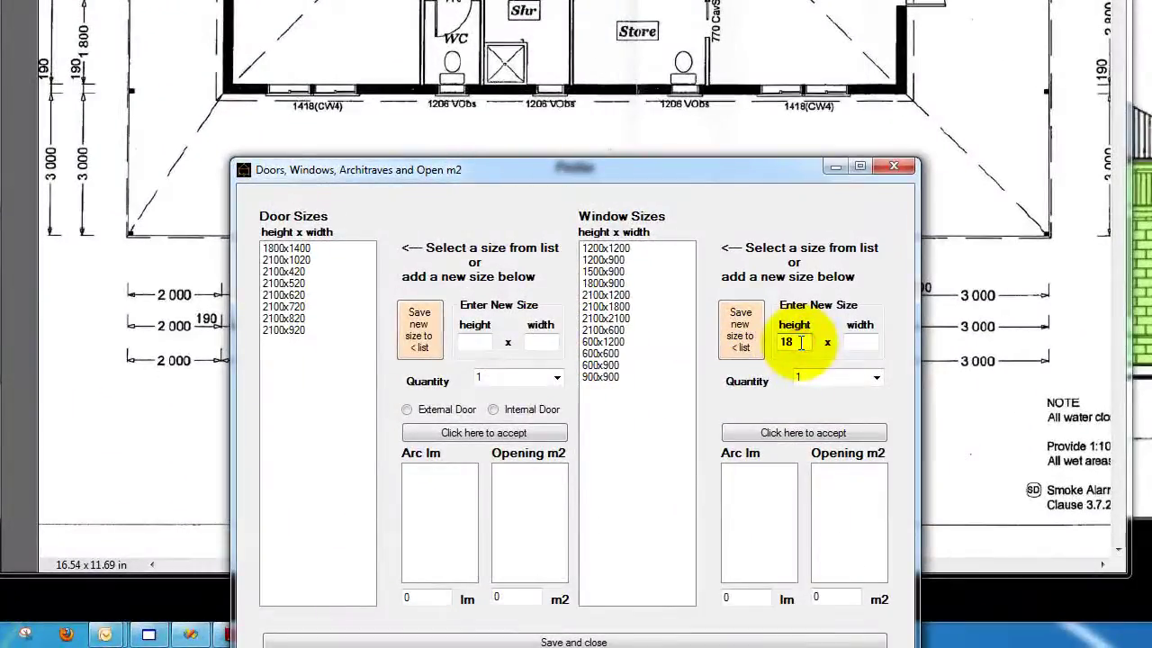
Add two 1800x1400 windows, giving 12.8 lm of architraves and 5.04 m2 of openings.
click(866, 343)
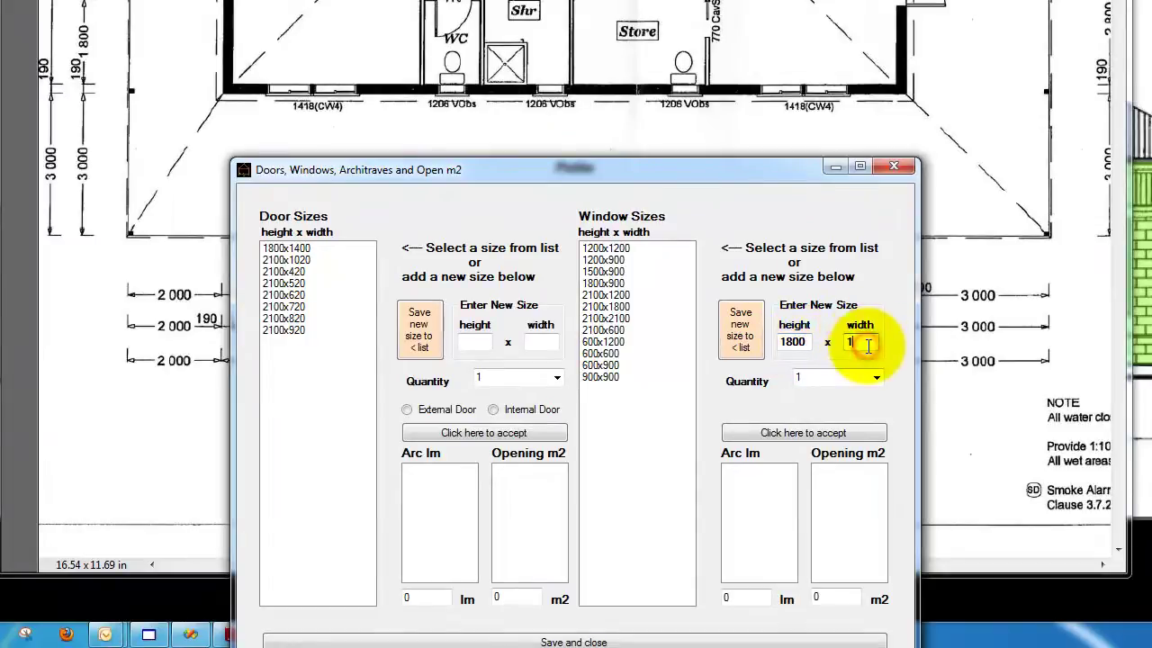
text(1400)
click(739, 329)
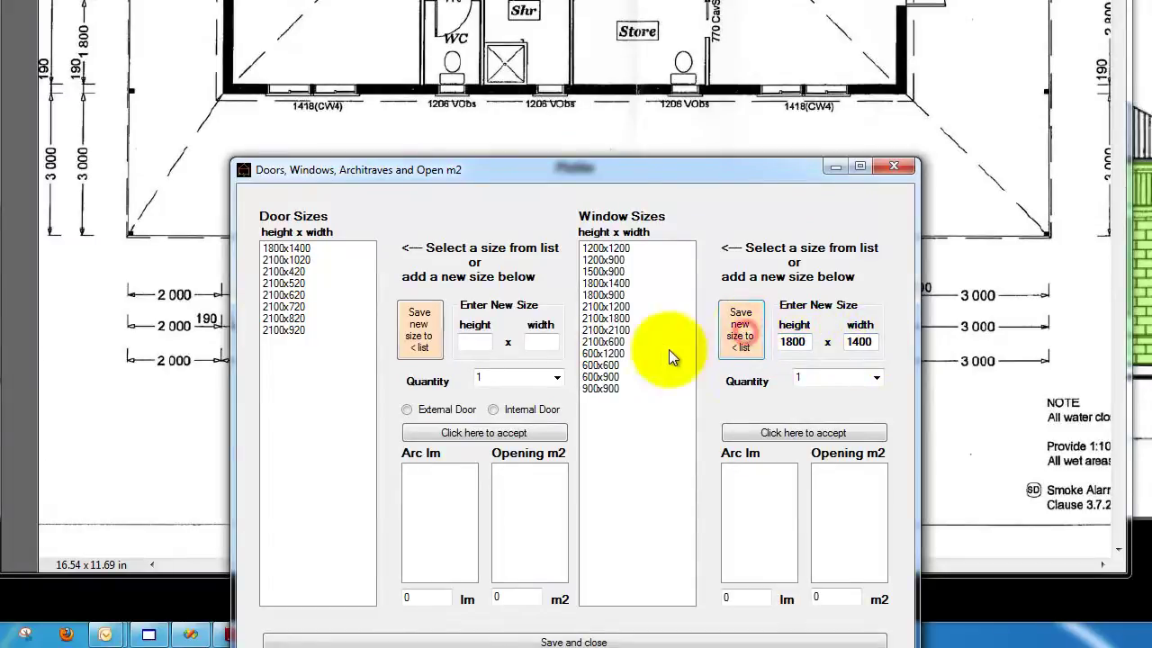
click(605, 284)
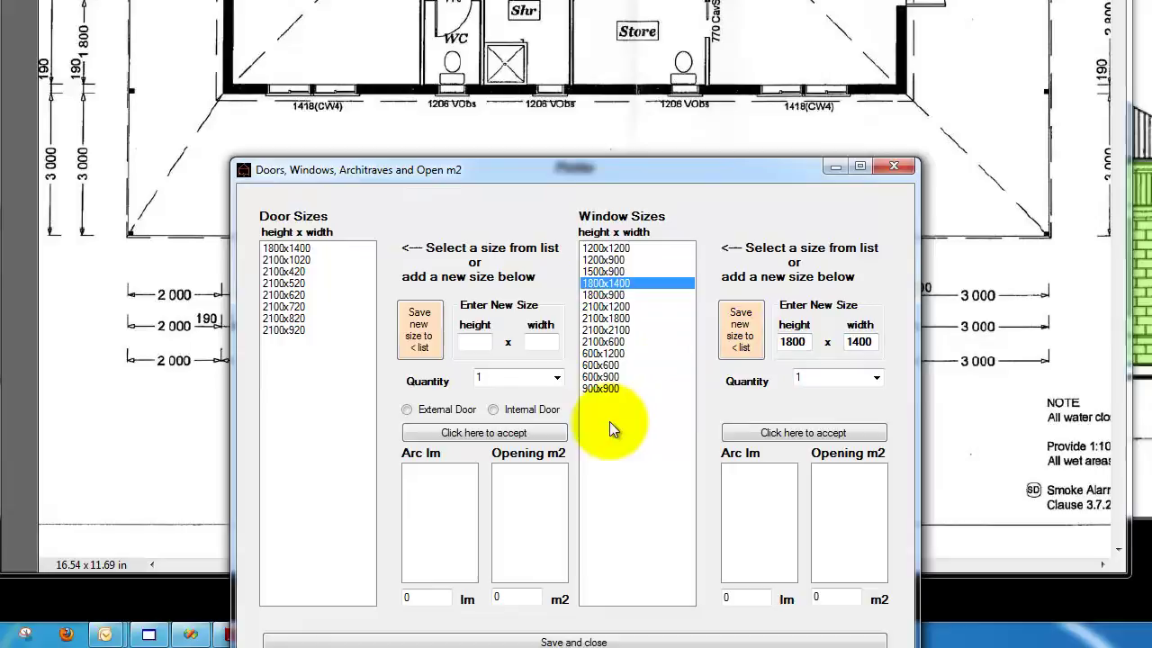
click(877, 378)
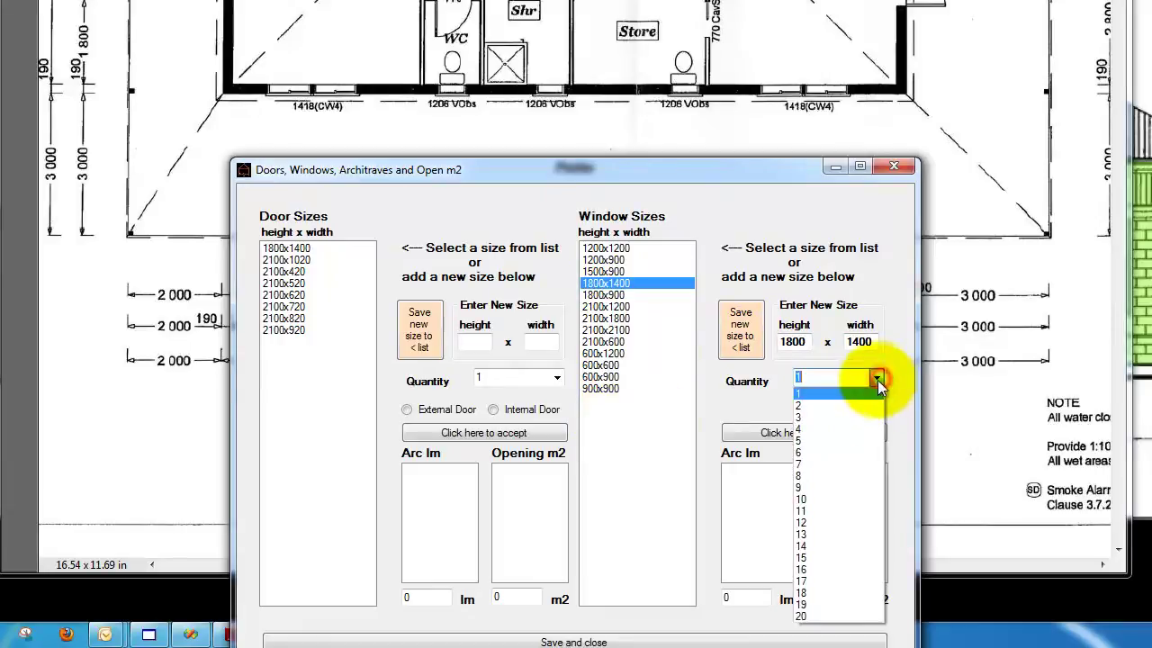
click(831, 402)
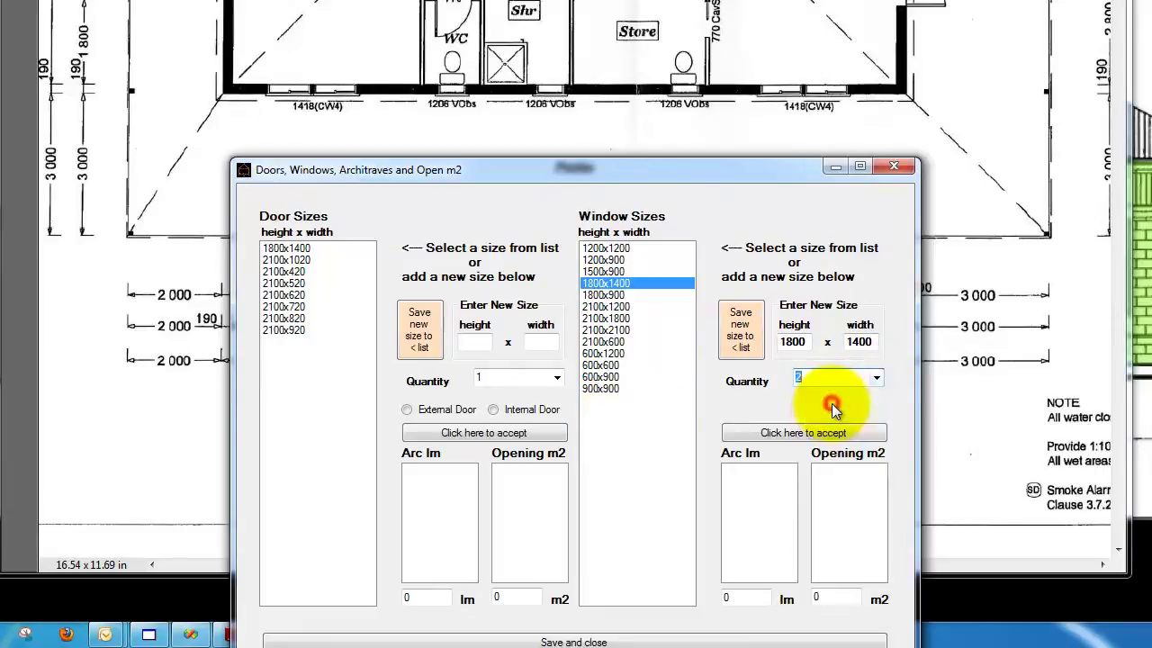
click(788, 433)
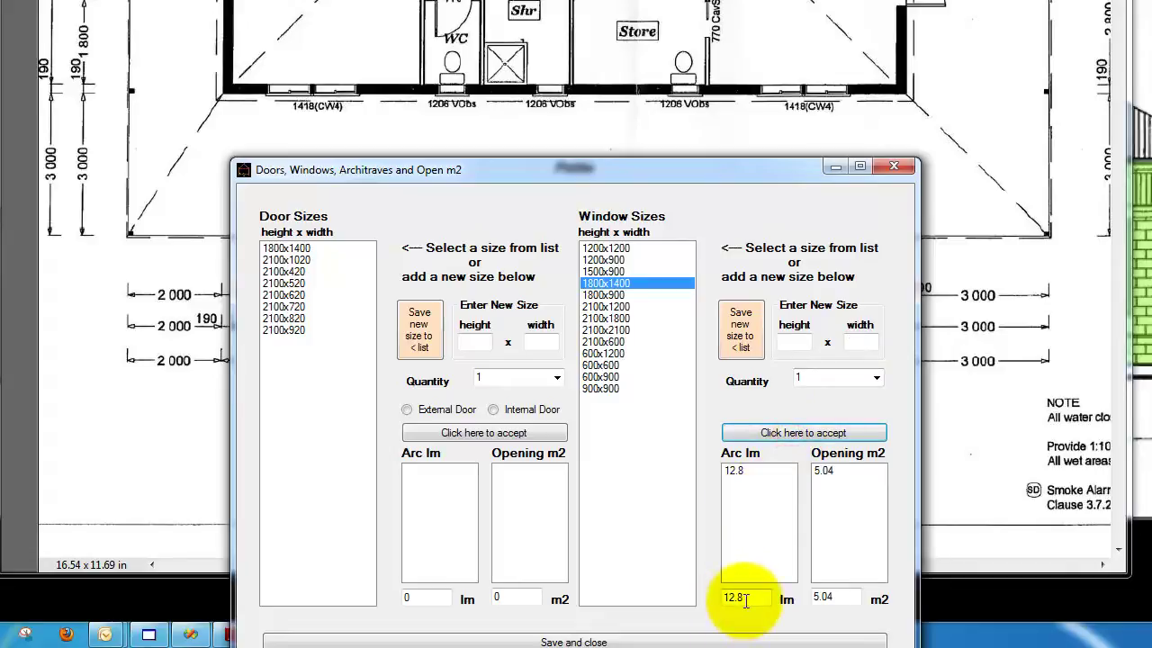
drag(740, 600, 718, 601)
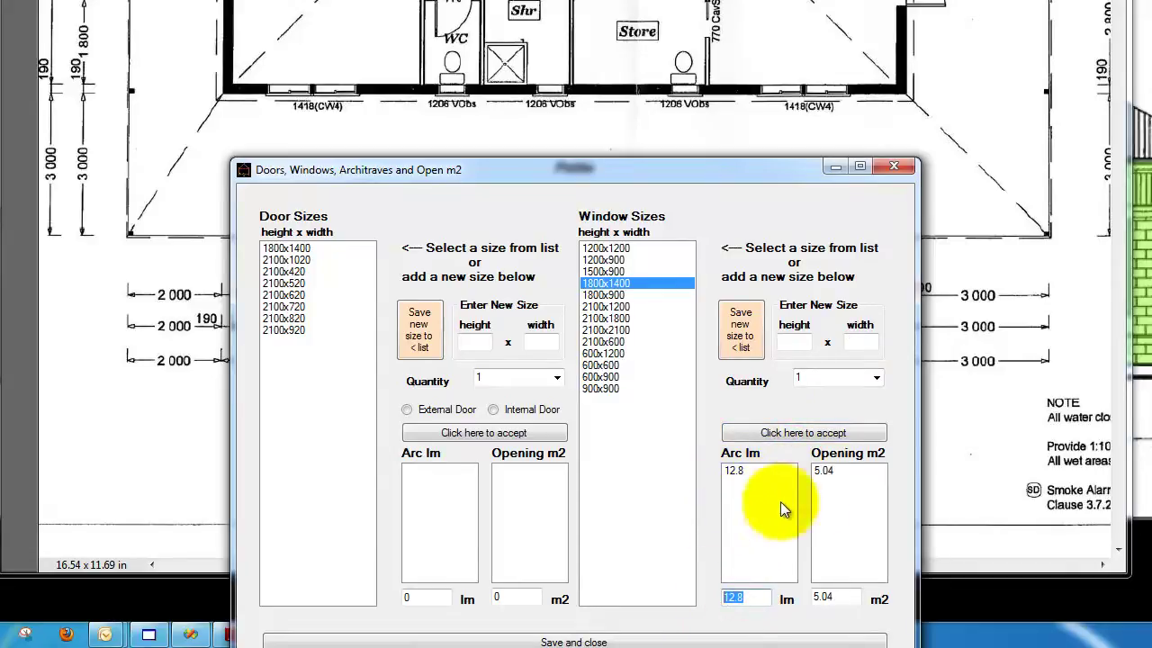
click(826, 597)
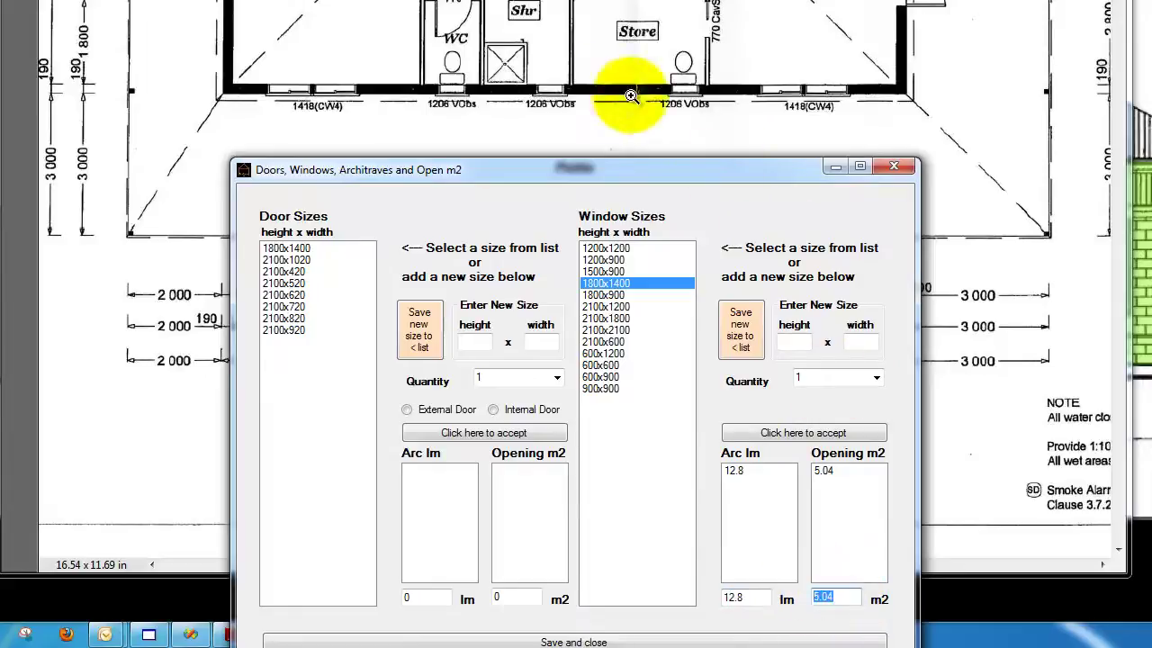
Create a 600x1200 window size and add two, bringing openings to 6.48 m2.
click(796, 344)
text(600)
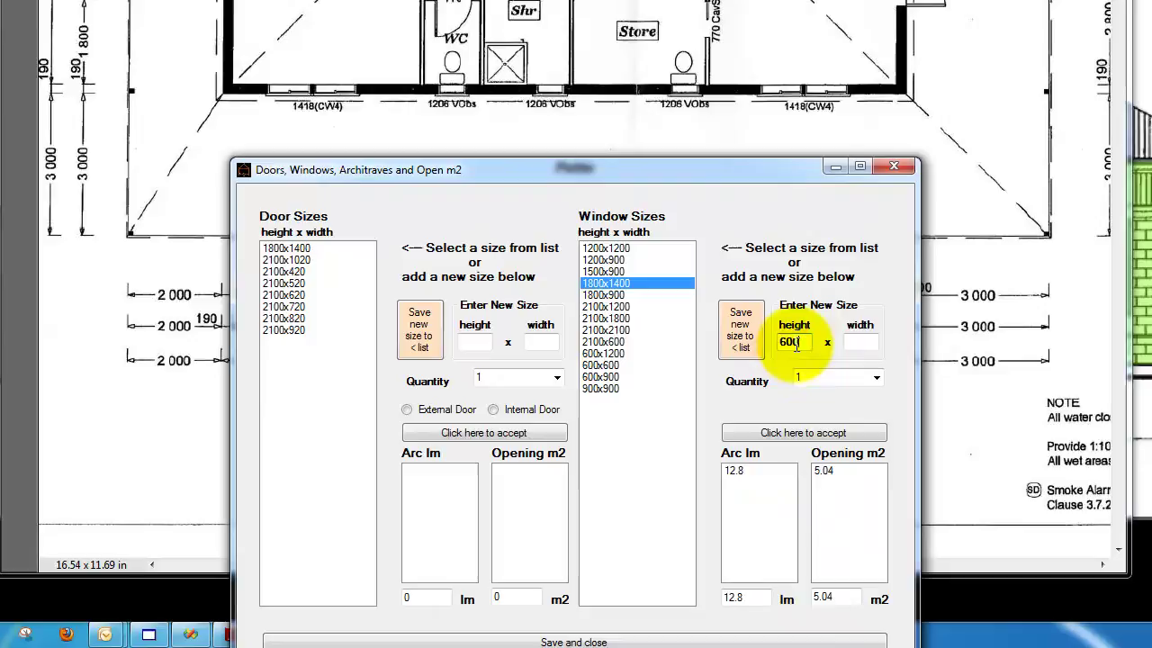
click(857, 343)
click(857, 343)
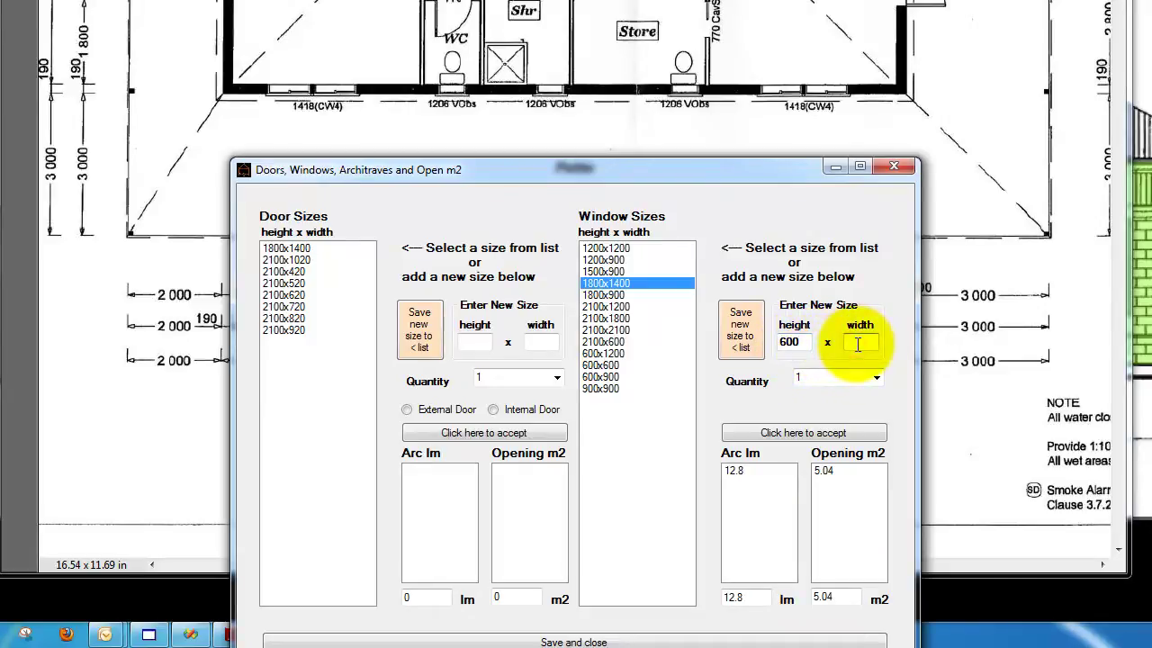
click(616, 356)
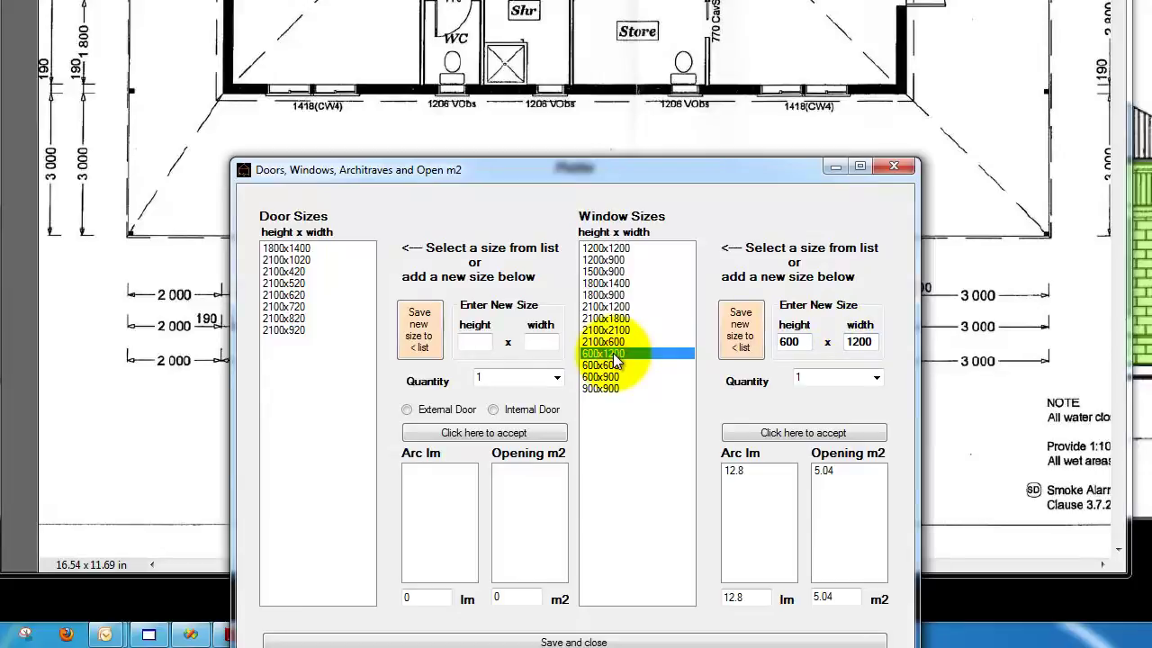
click(877, 380)
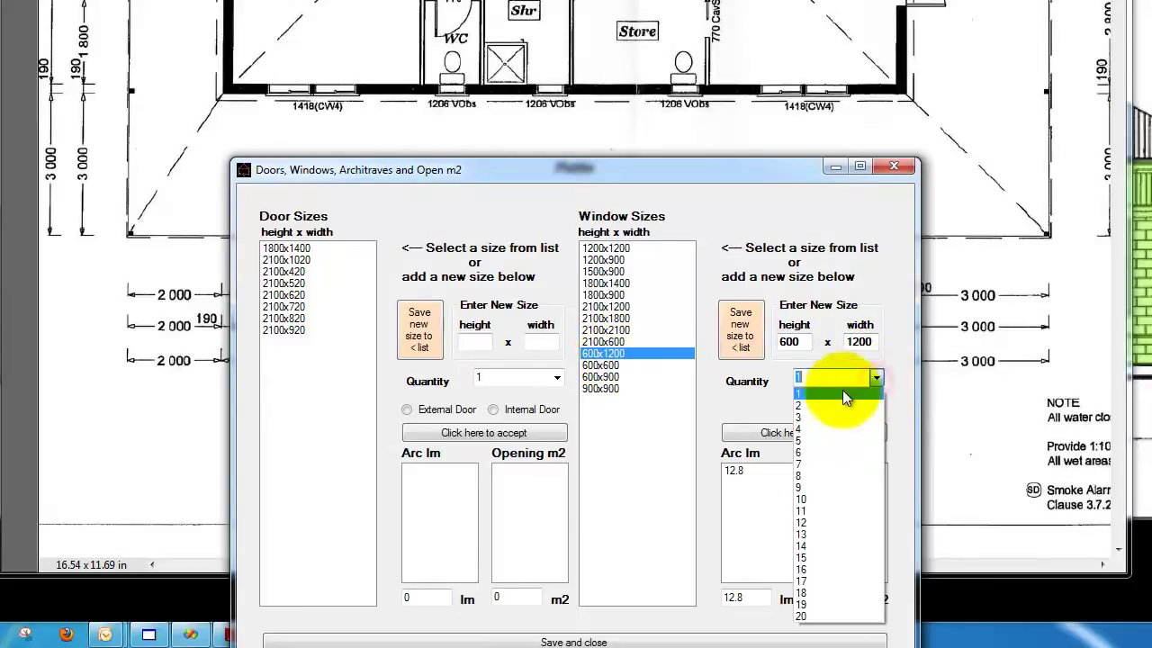
click(824, 403)
click(805, 433)
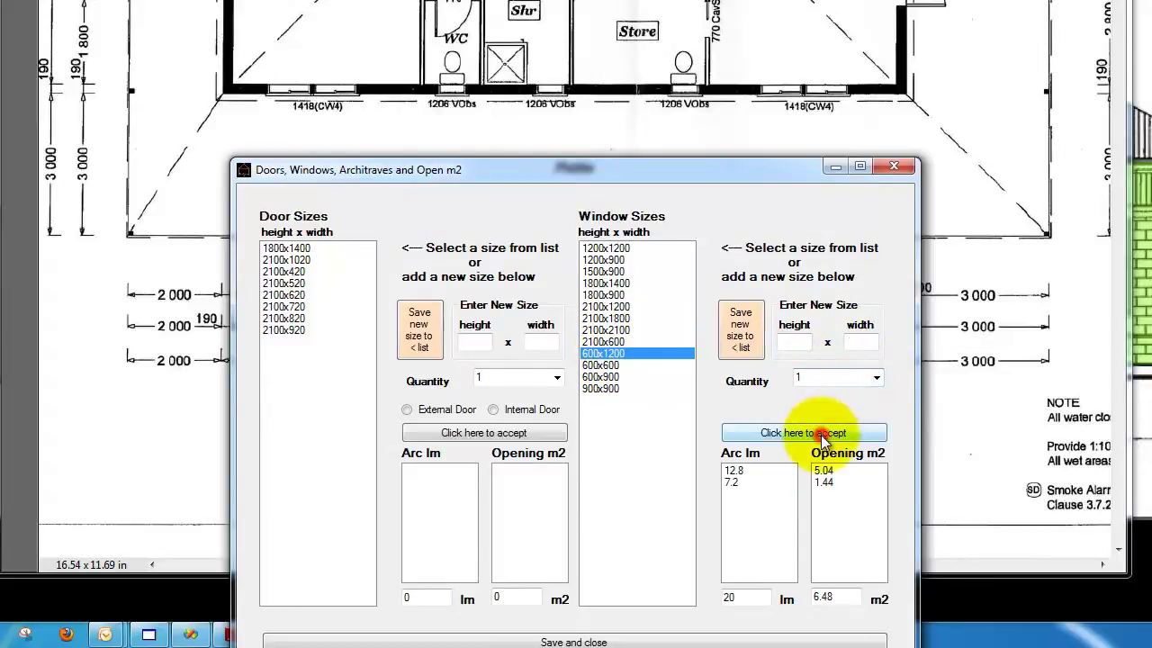
double_click(846, 597)
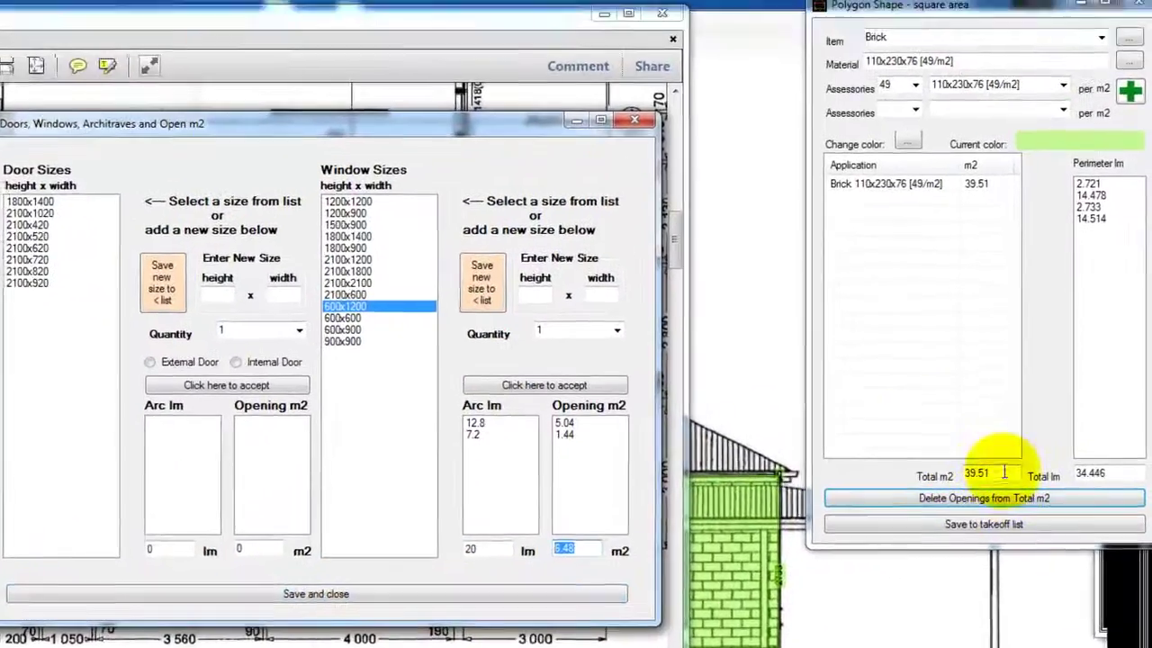
Deduct the window openings to leave Brick at 33.03 m2 and save it to the takeoff list.
double_click(983, 382)
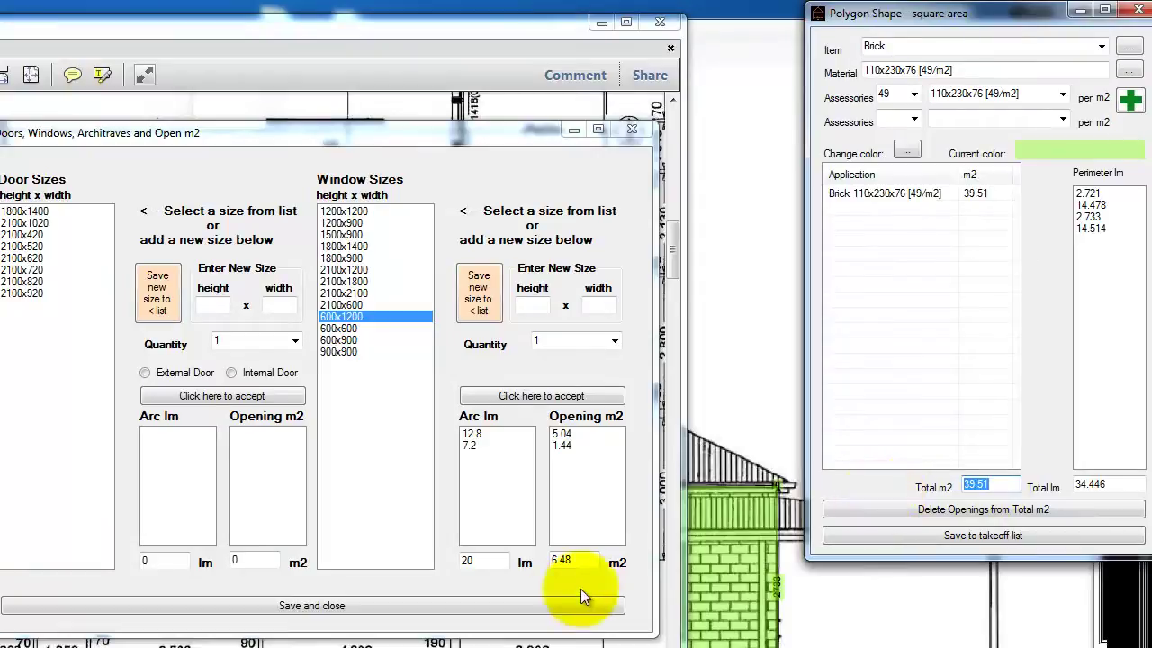
click(432, 605)
click(1001, 484)
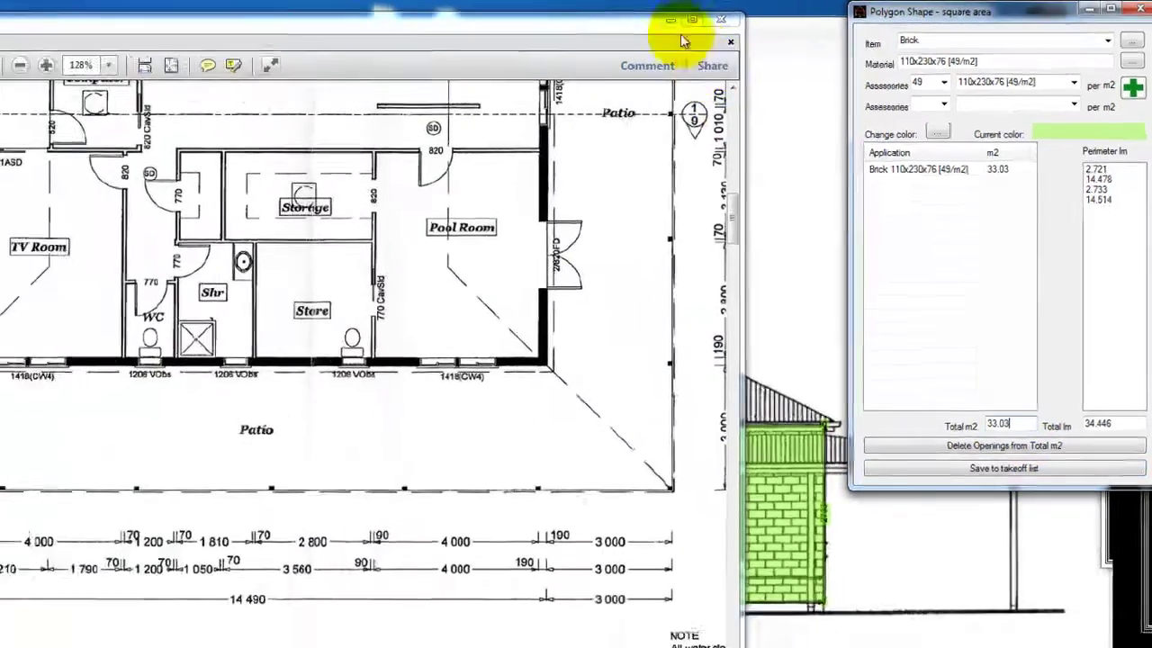
click(670, 20)
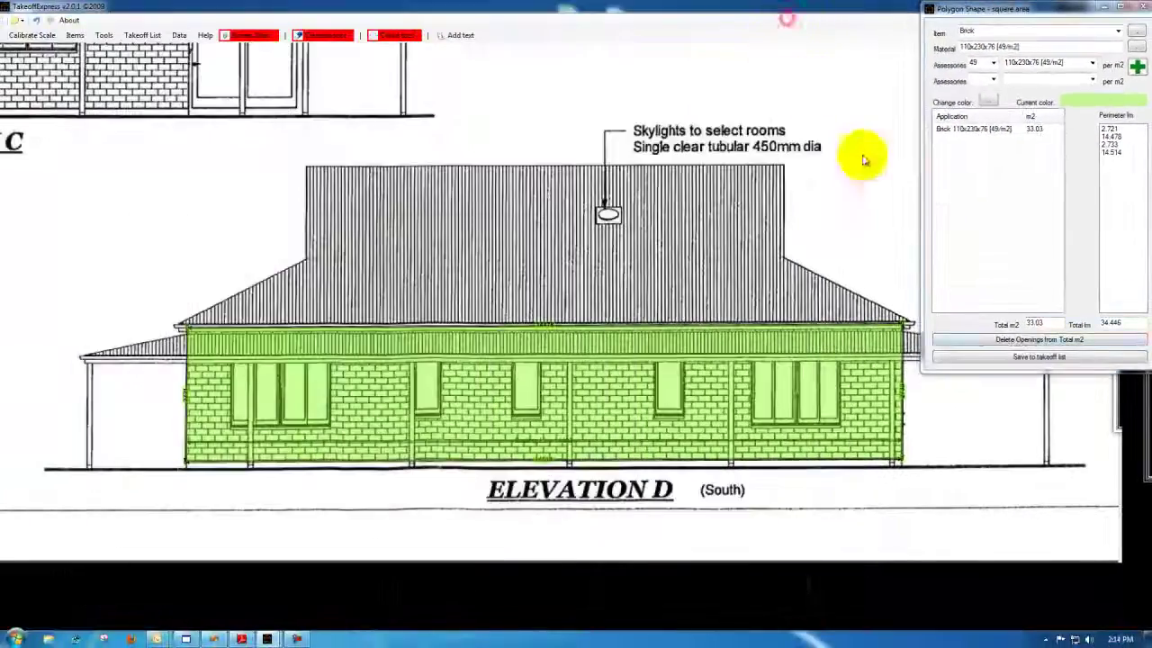
click(1039, 358)
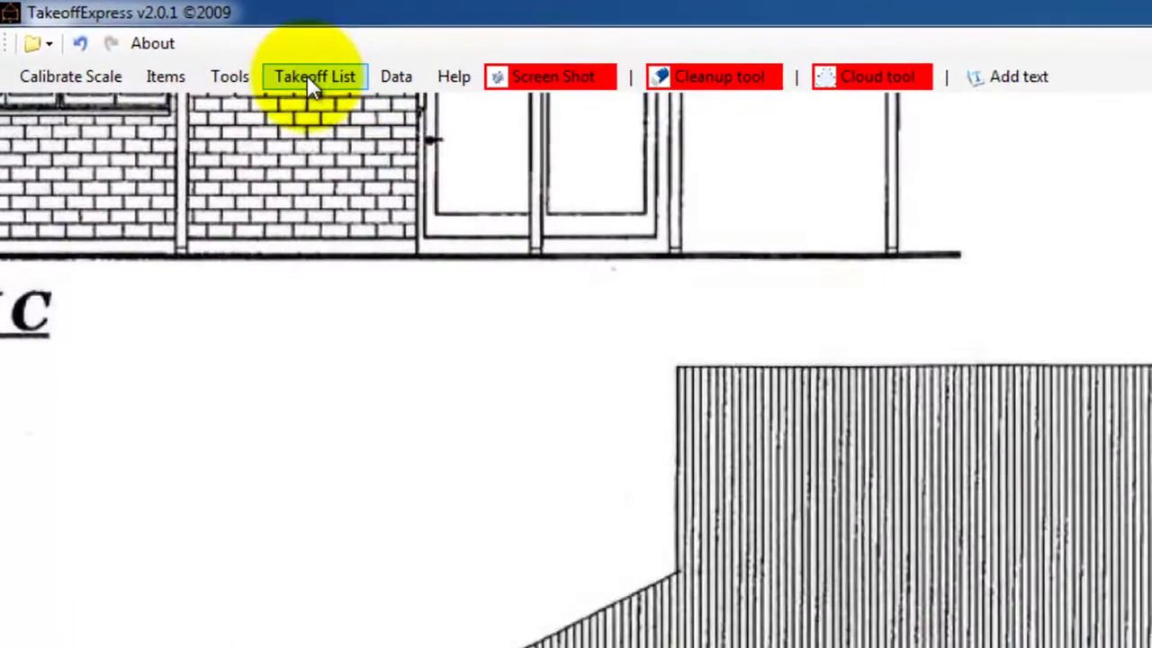
Open the takeoff list and review the window, door, architrave, sill and opening entries.
click(307, 77)
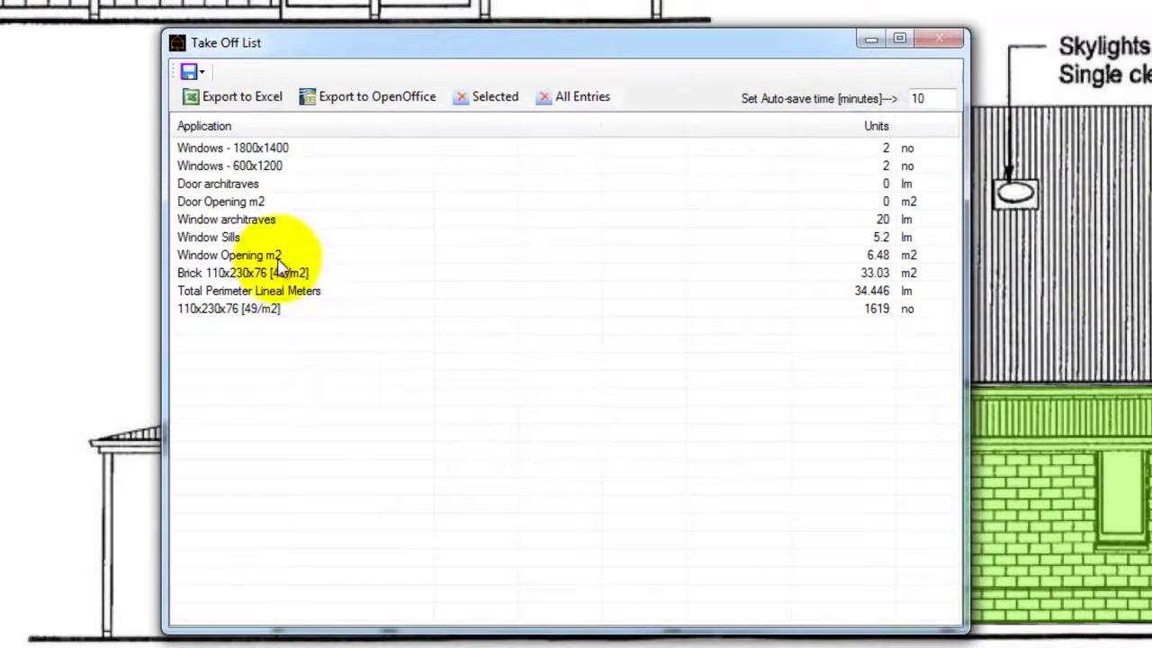
click(257, 149)
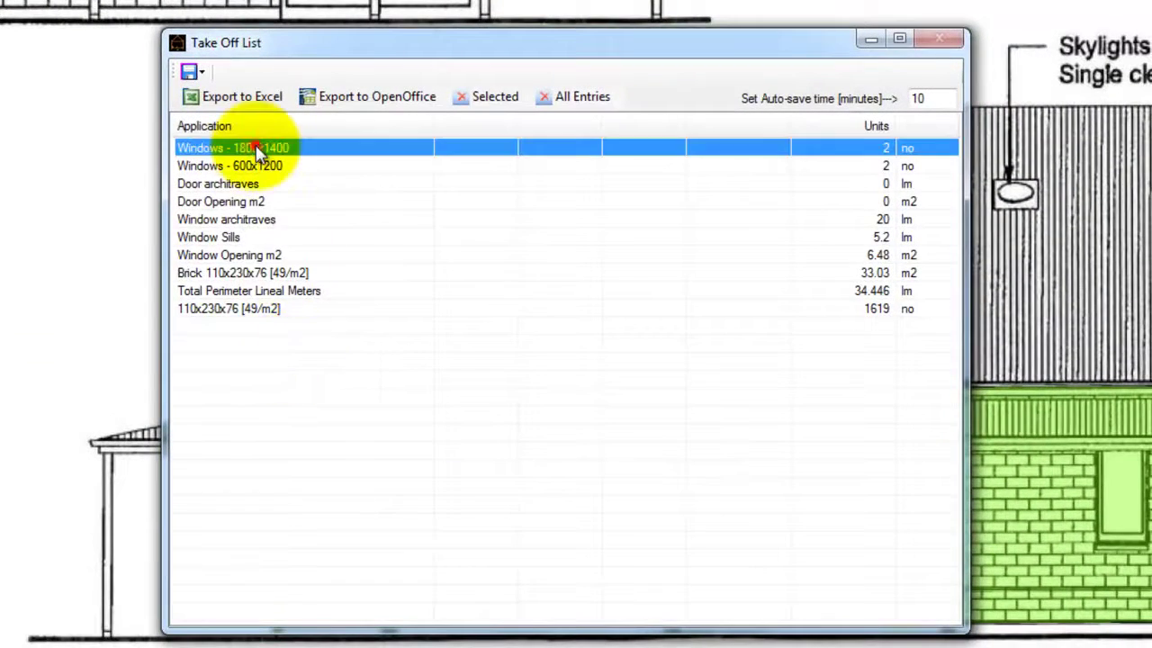
click(265, 168)
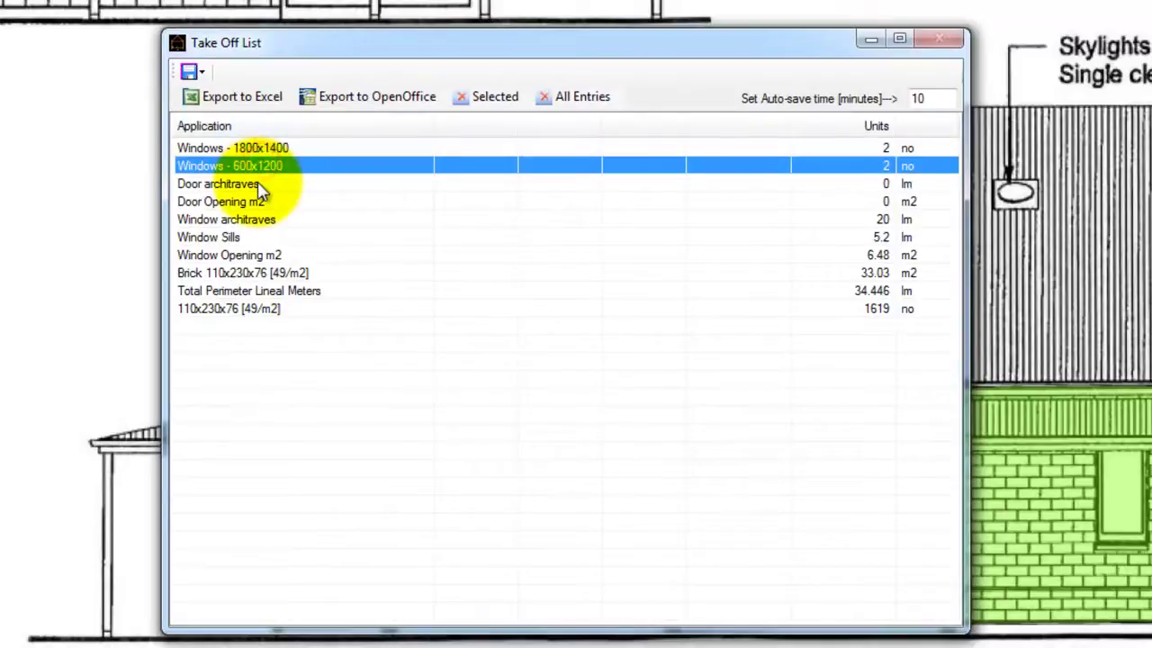
click(258, 184)
click(264, 201)
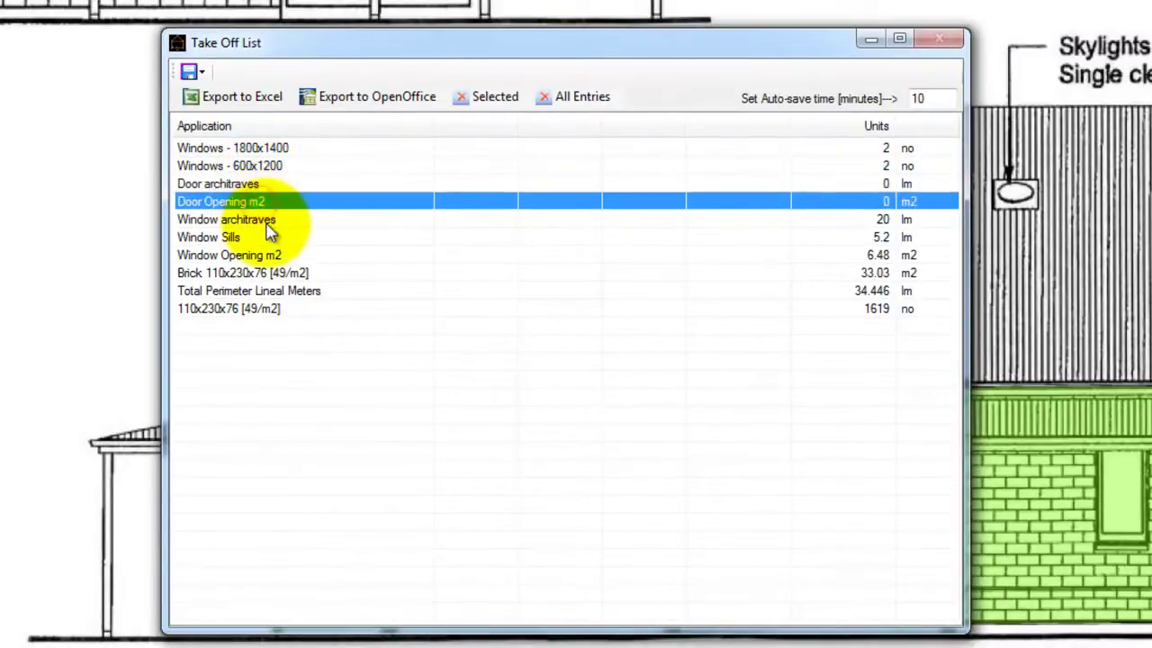
click(268, 221)
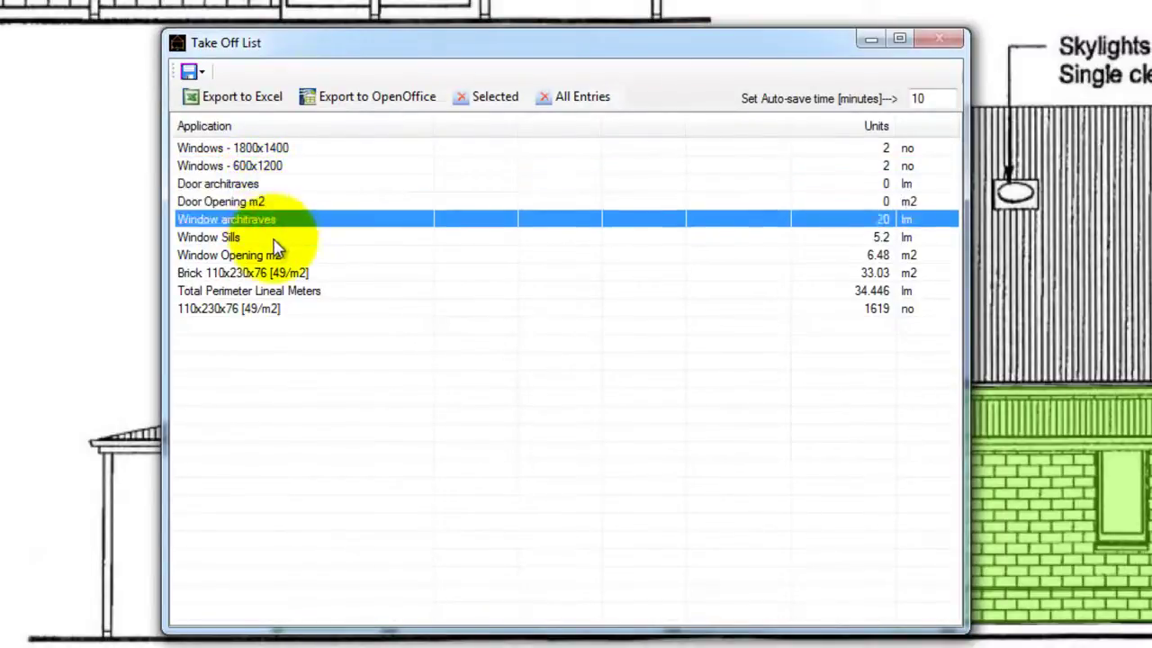
click(277, 238)
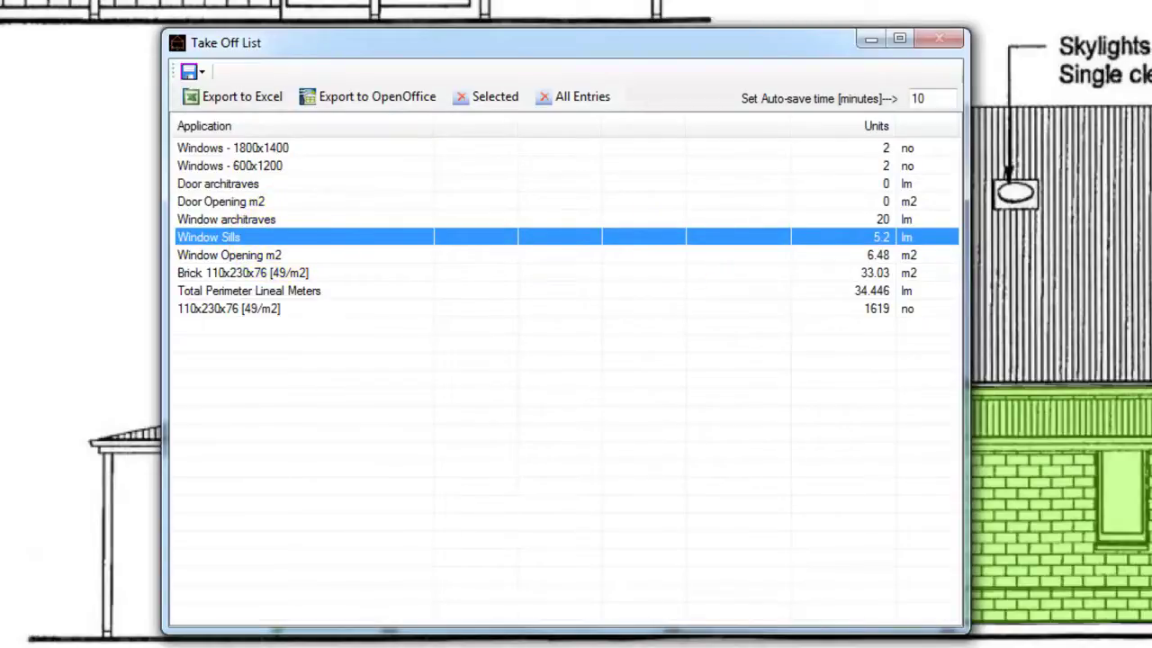
click(241, 257)
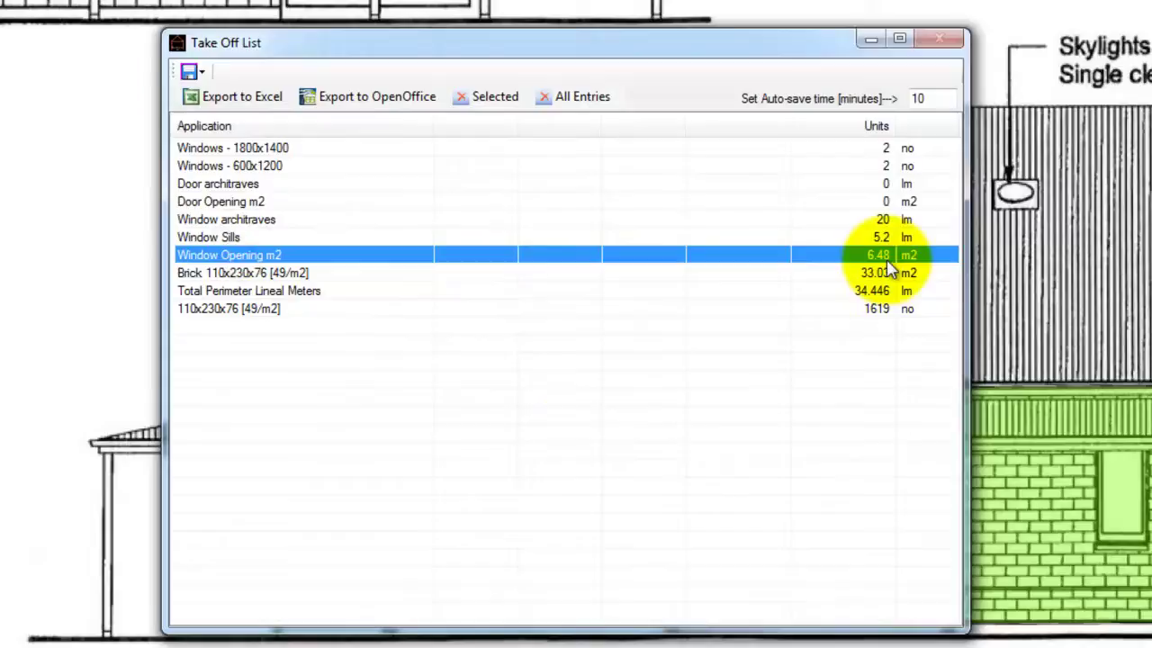
Review the Brick 110x230x76 area, perimeter and 1619 brick count, then export to Excel.
click(266, 275)
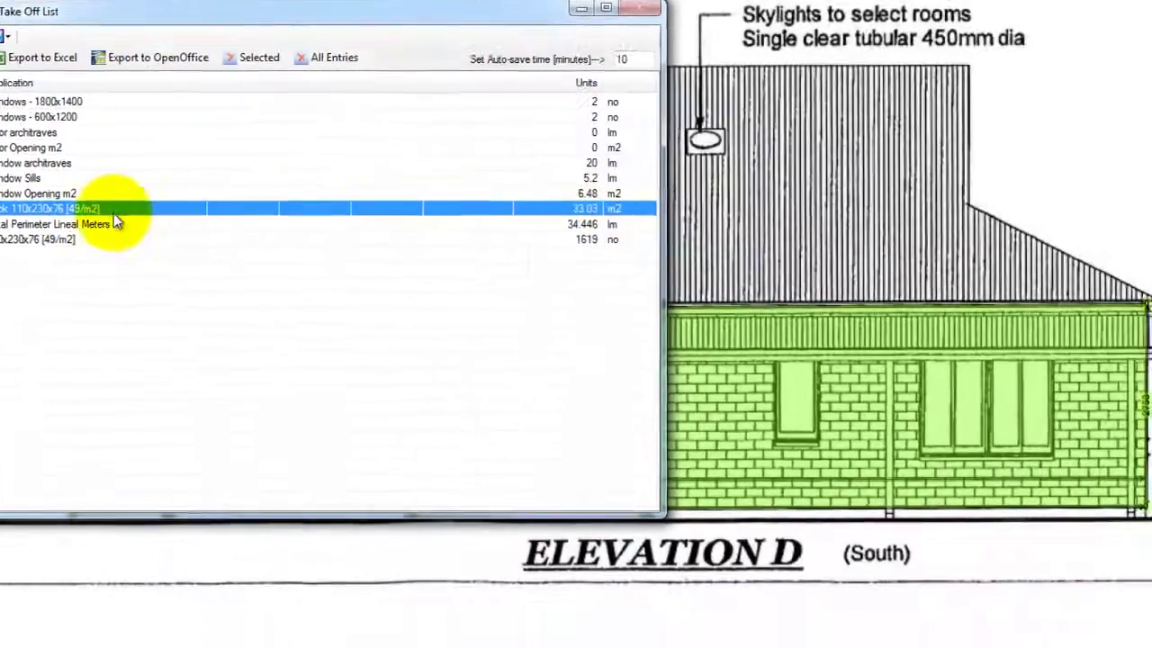
click(322, 290)
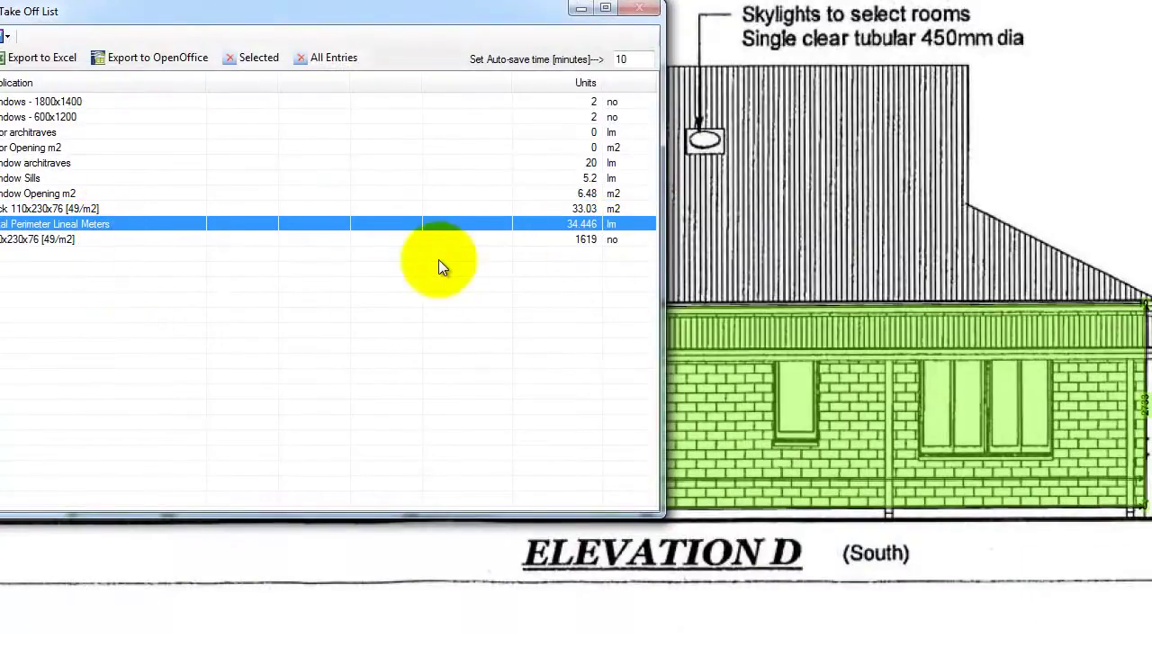
click(560, 240)
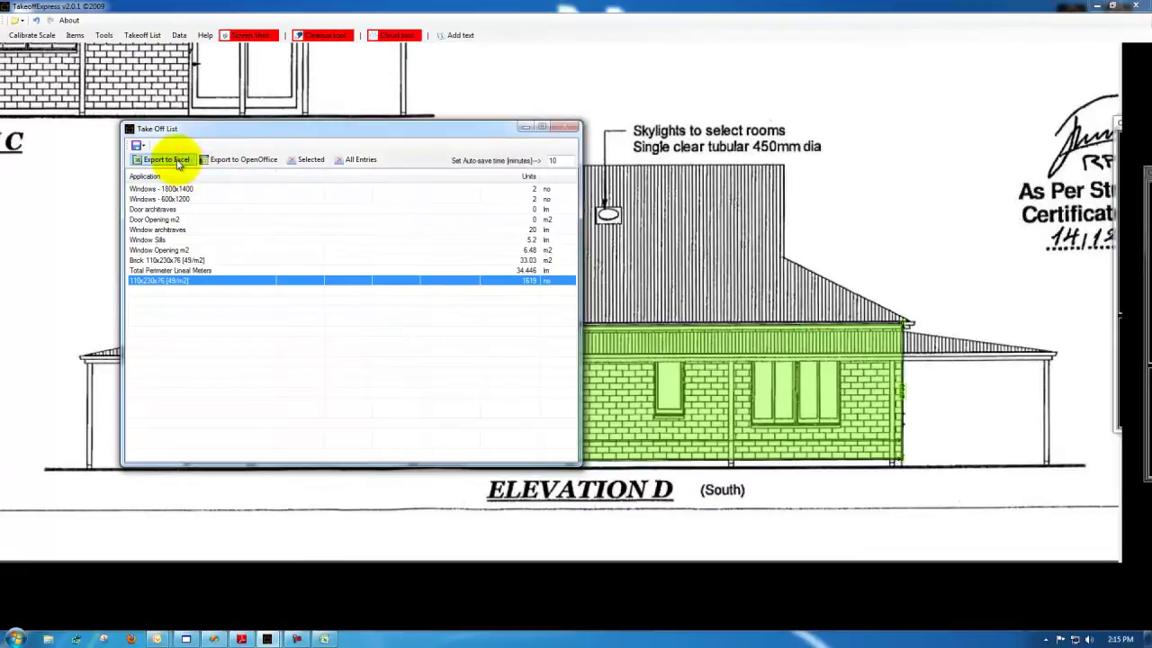
click(168, 159)
Enter a labour rate of 5 in H5 and a material rate of 10 for the Windows - 1800x1400 row.
click(326, 639)
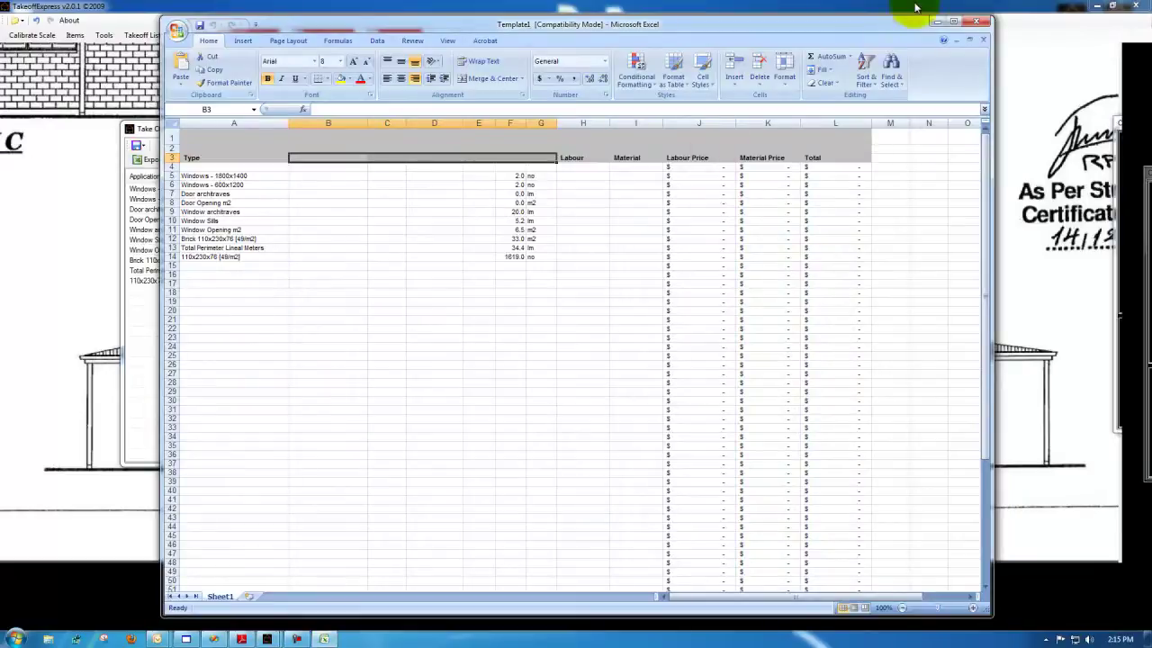
click(576, 176)
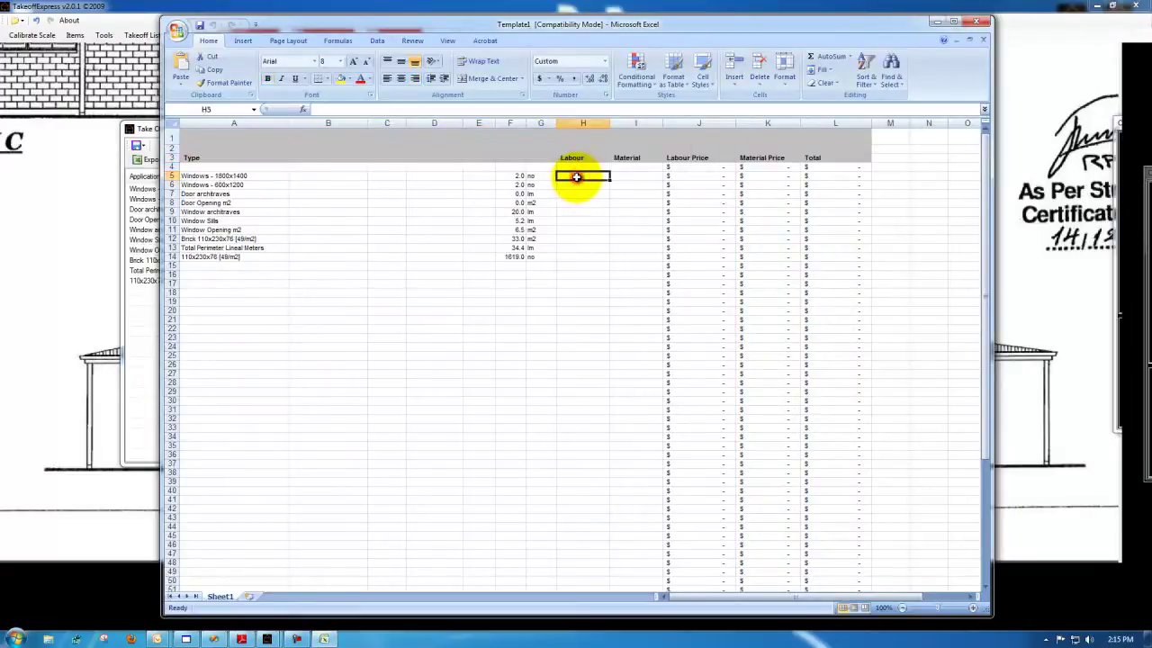
text(5)
key(Tab)
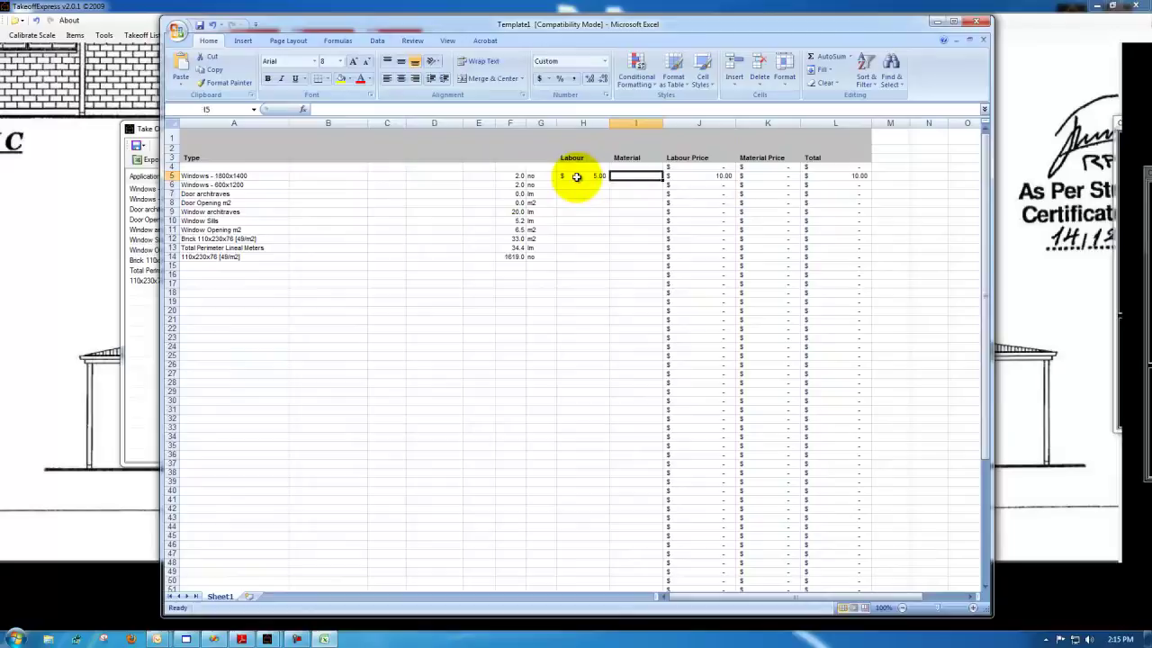
text(10)
click(542, 337)
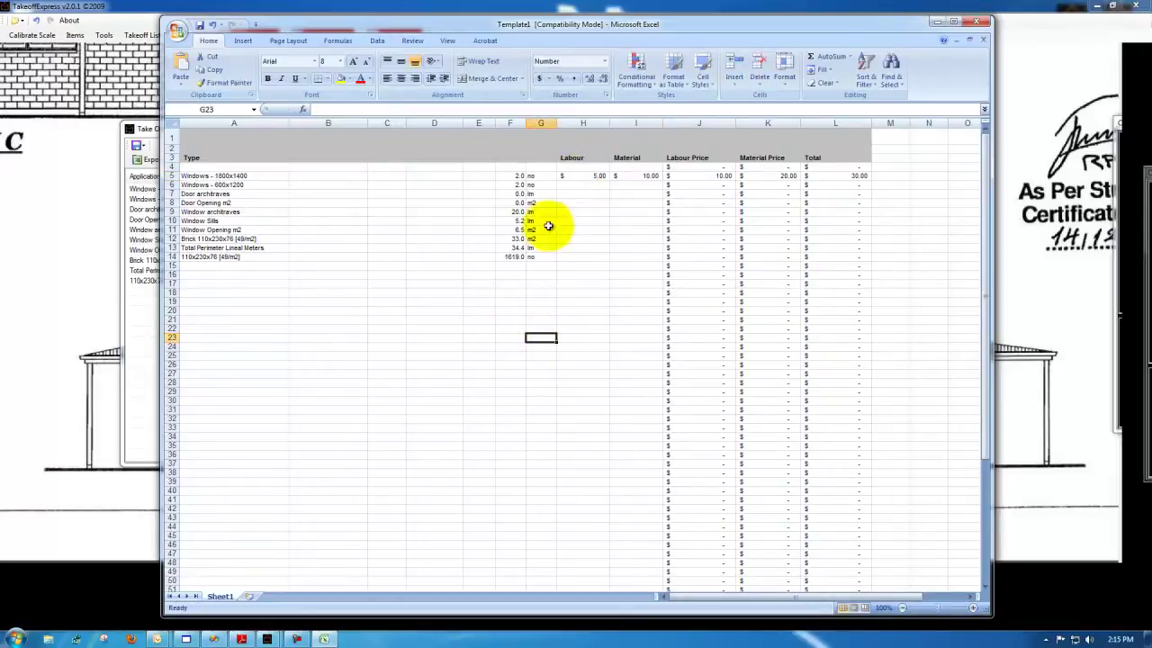
Frame the shaded Elevation D in the screen shot window, capture it and save as TAKEOFF.jpg.
click(936, 24)
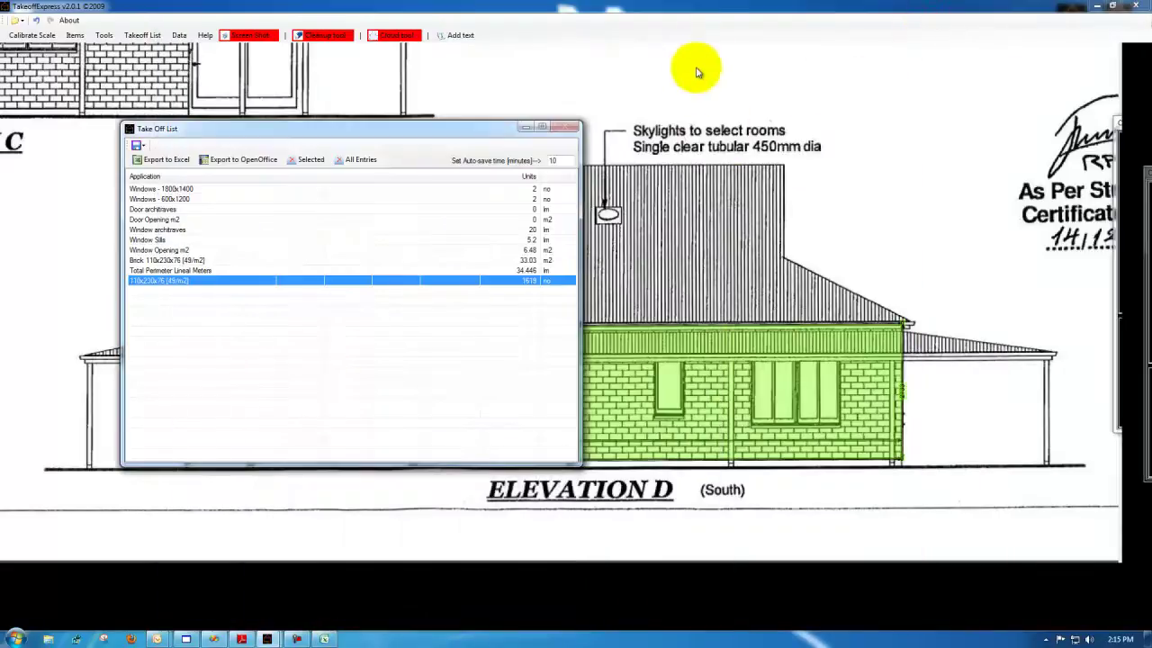
click(695, 10)
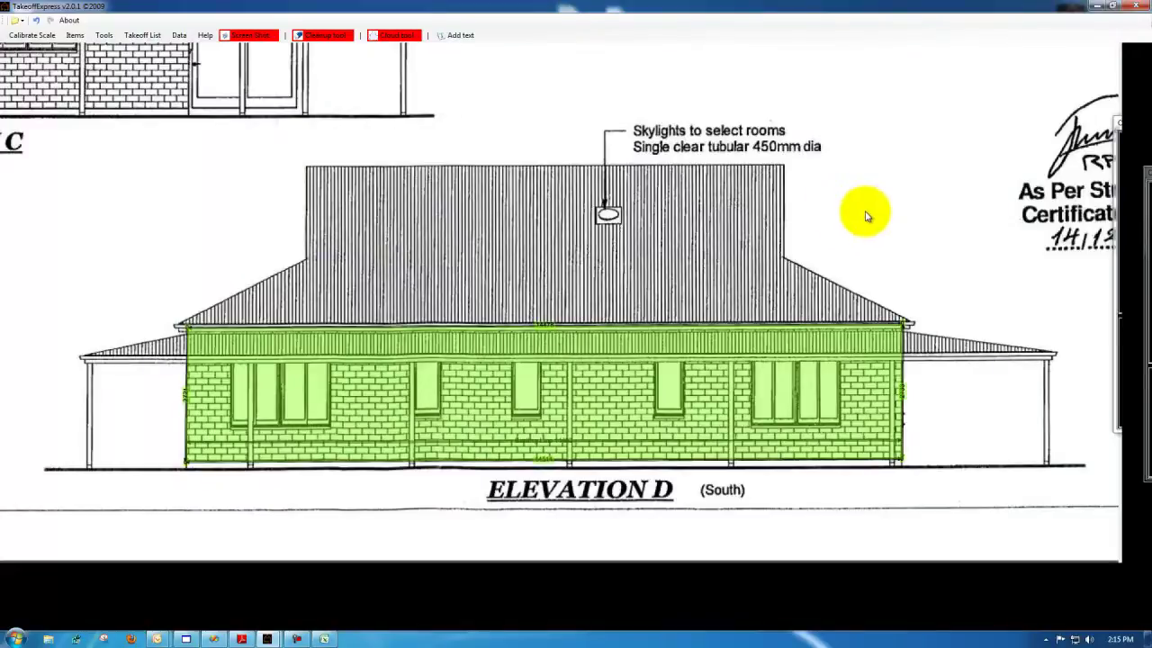
click(252, 35)
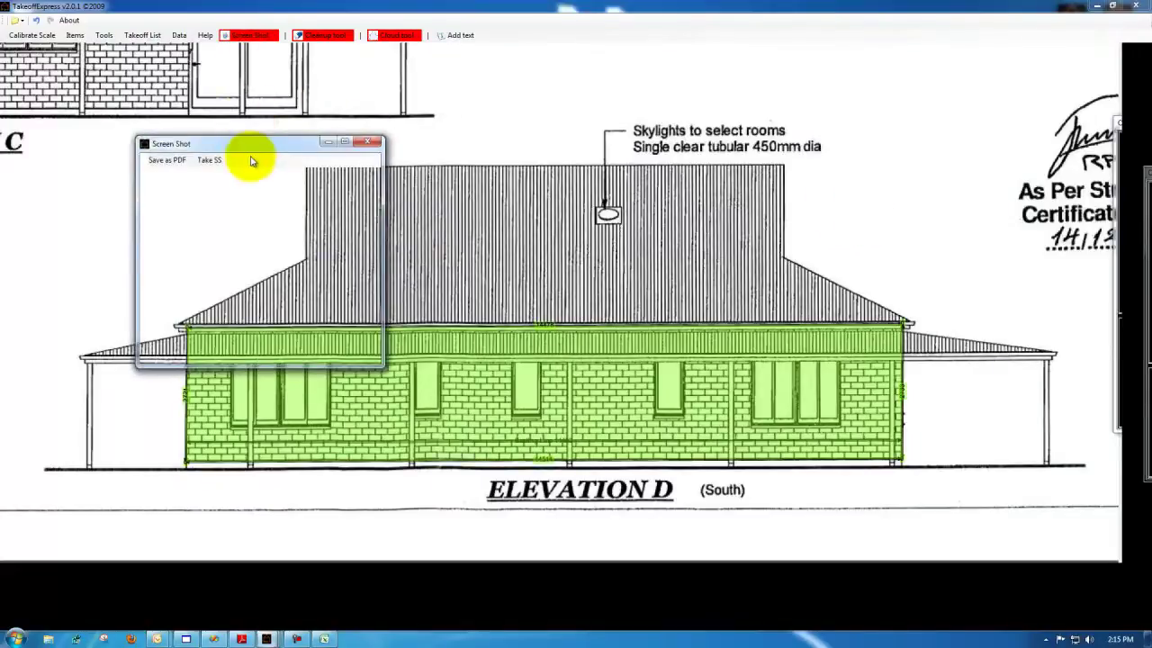
mouse_move(257, 146)
mouse_down()
mouse_move(458, 93)
mouse_move(572, 164)
mouse_move(233, 81)
mouse_up()
drag(367, 317, 990, 534)
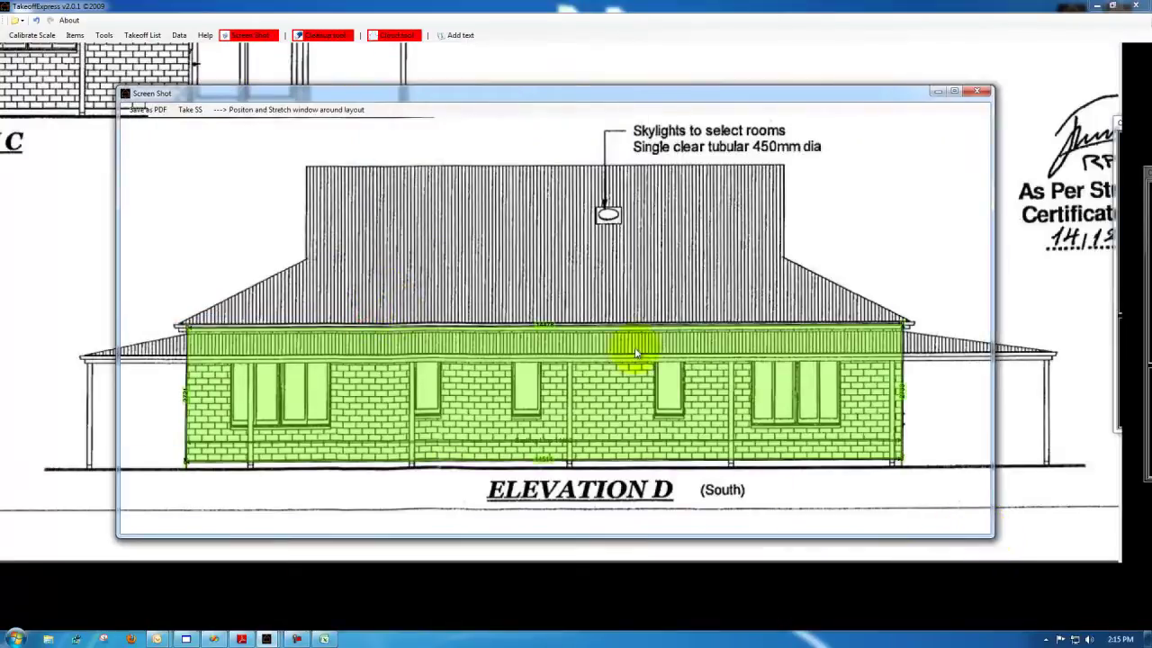
click(194, 115)
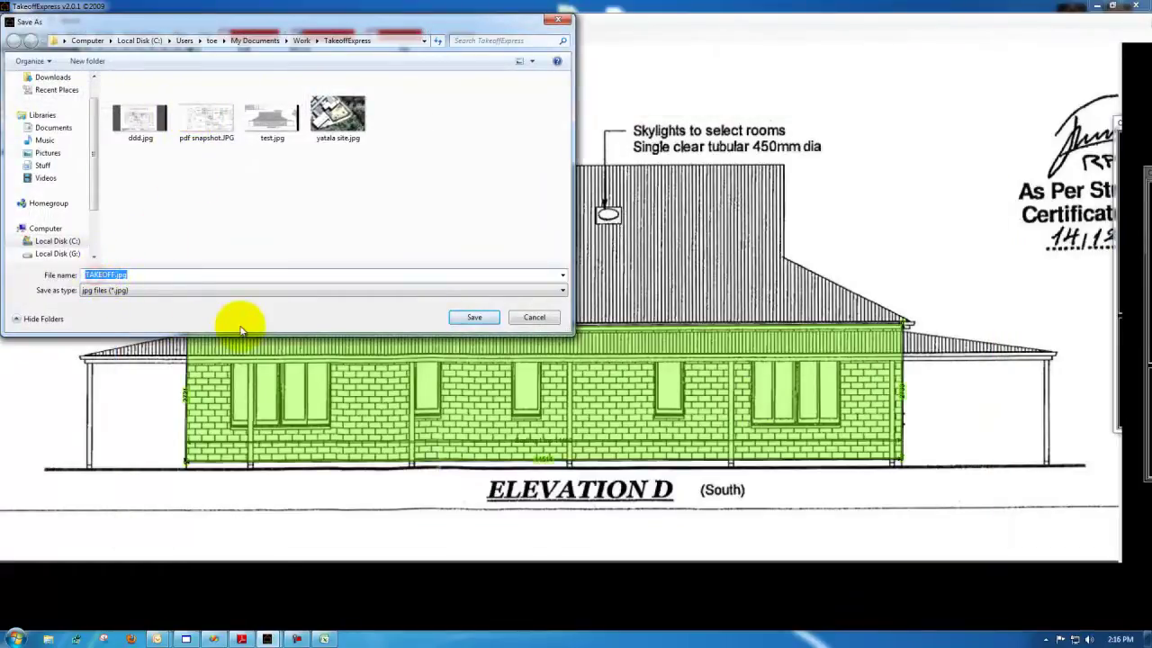
click(463, 316)
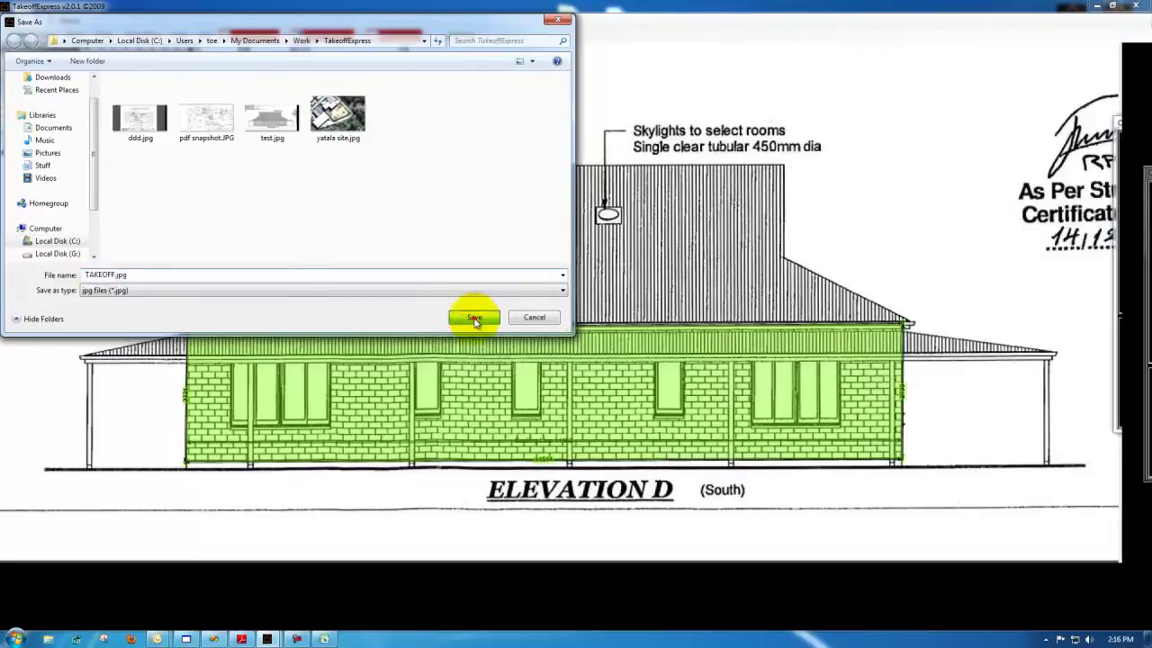